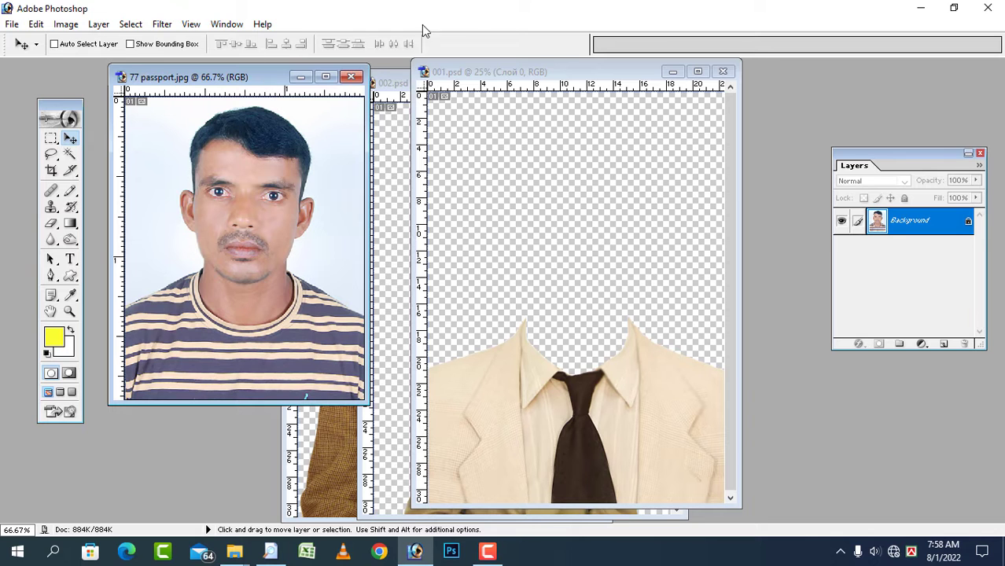
- Look through the open suit templates, including 002.psd, 003.psd and 004.psd, alongside the passport photo
left_click(410, 282)
left_click(338, 438)
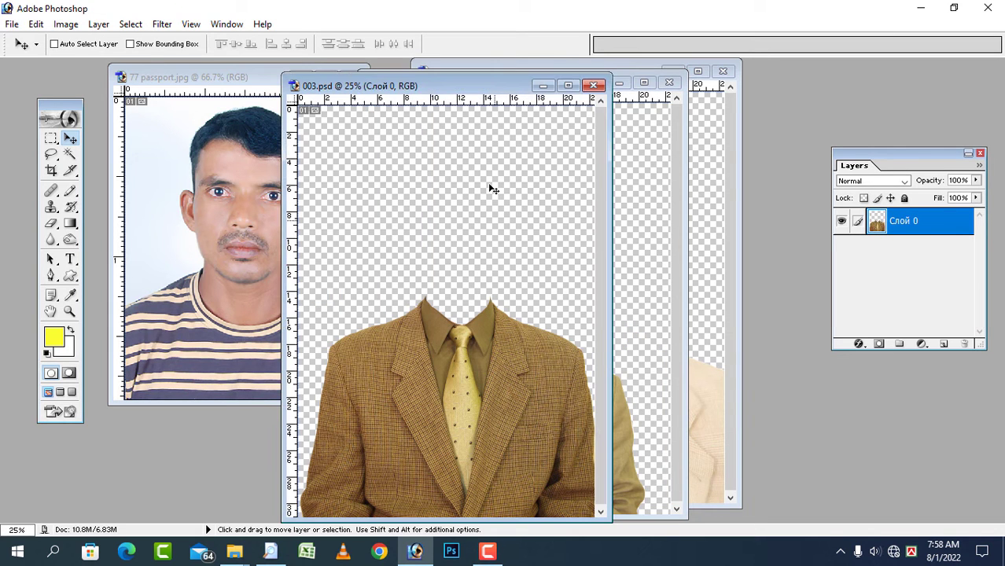
left_click_drag(460, 89, 641, 85)
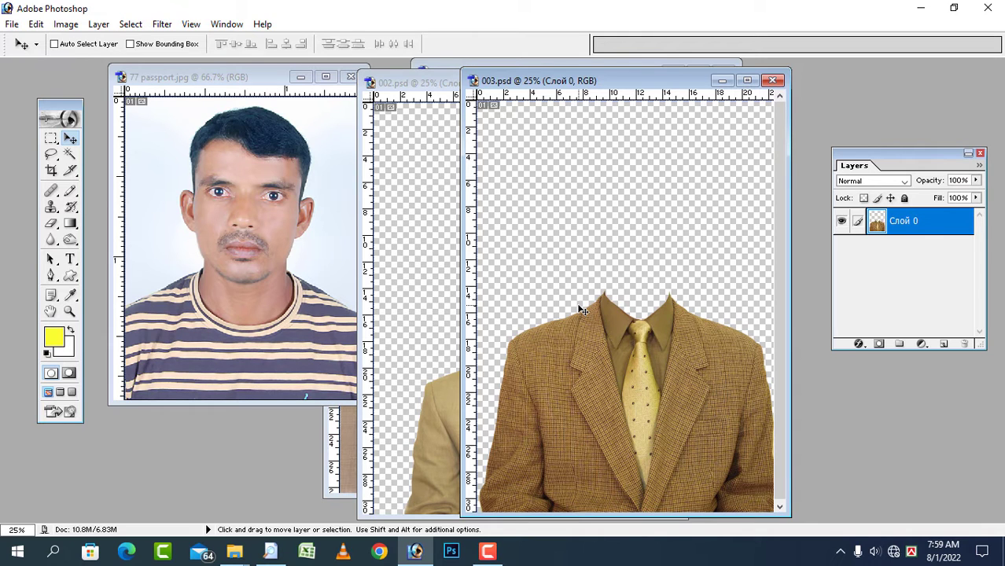
left_click(377, 384)
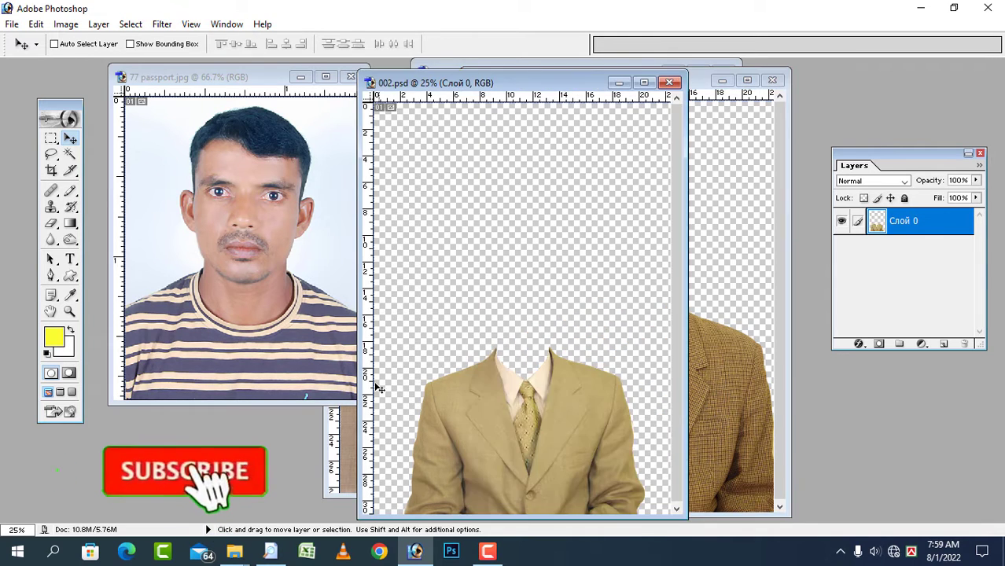
left_click(354, 428)
left_click(251, 269)
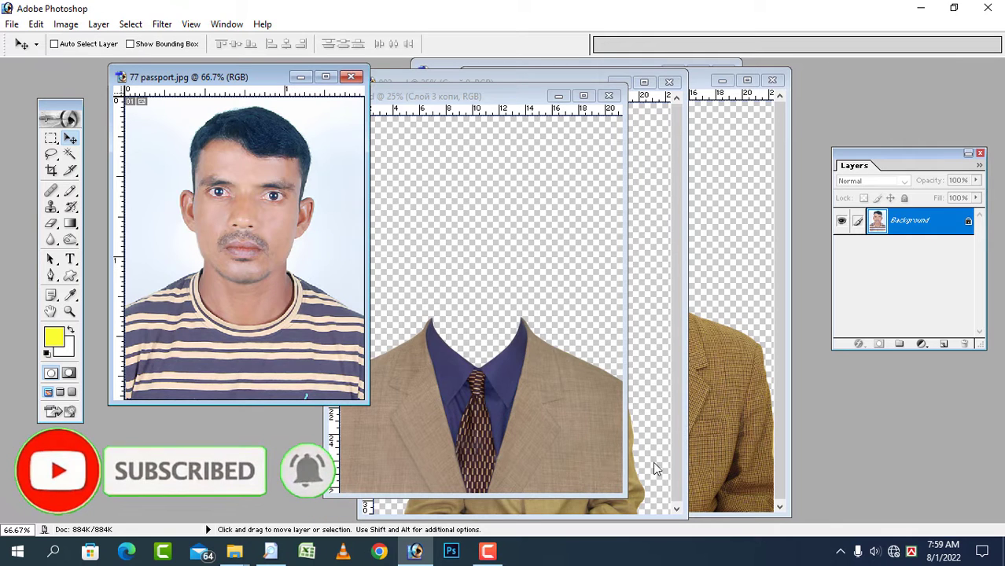
left_click(486, 234)
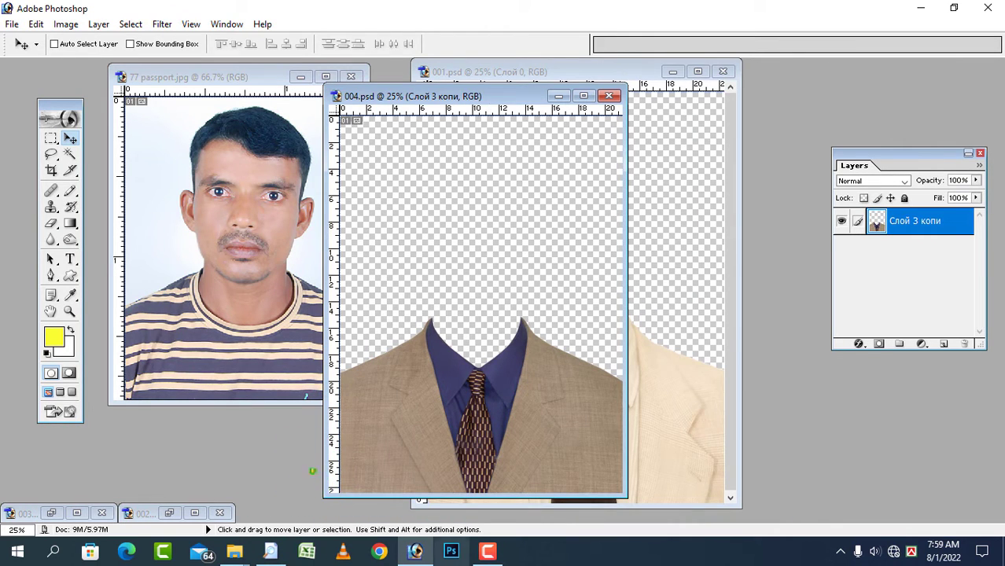
left_click_drag(458, 560, 501, 557)
left_click_drag(420, 557, 510, 560)
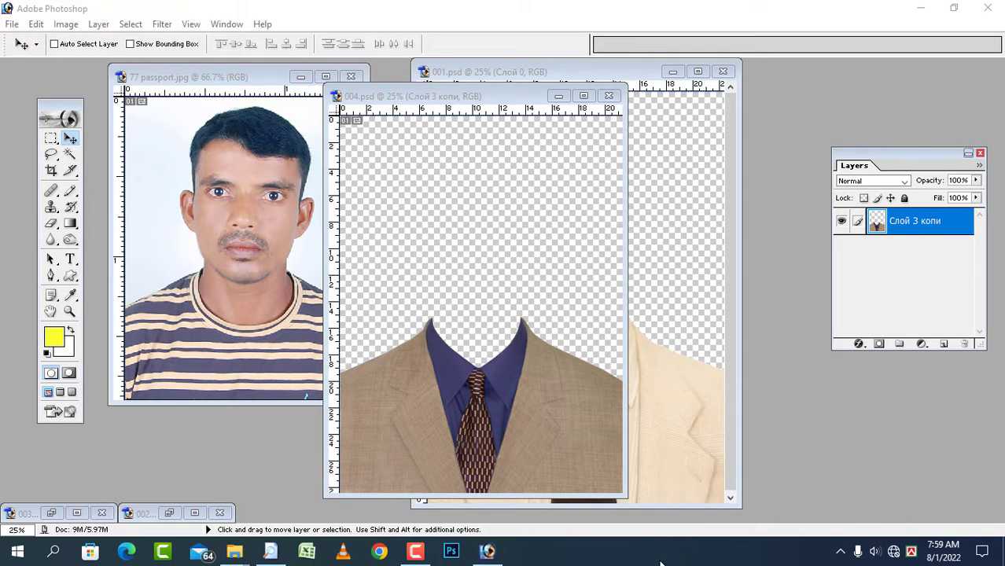
- Maximize 77 passport.jpg, fit it to the screen and select its pale backdrop with the Magic Wand at tolerance 32
left_click(317, 96)
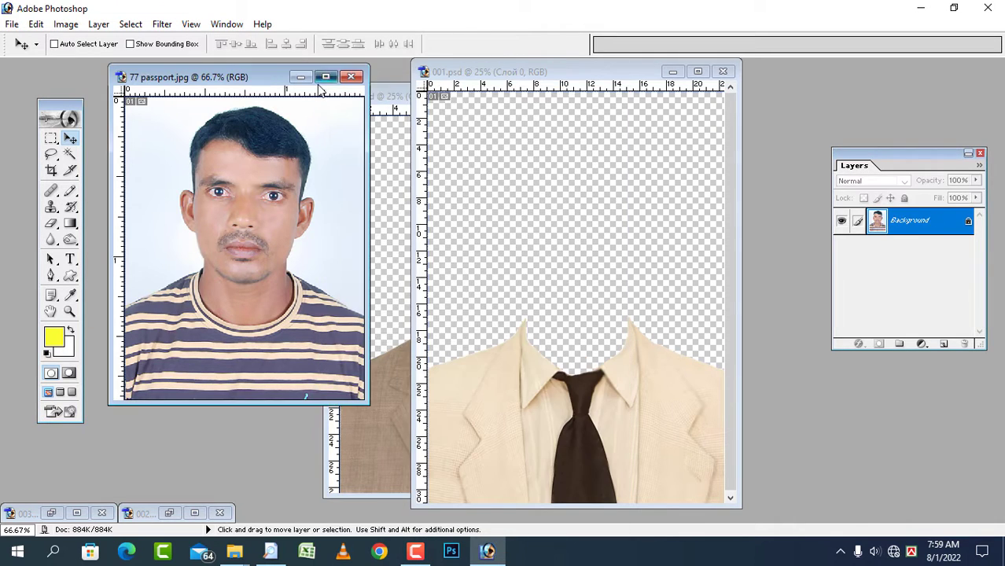
left_click(326, 76)
key("ctrl+0")
key("w")
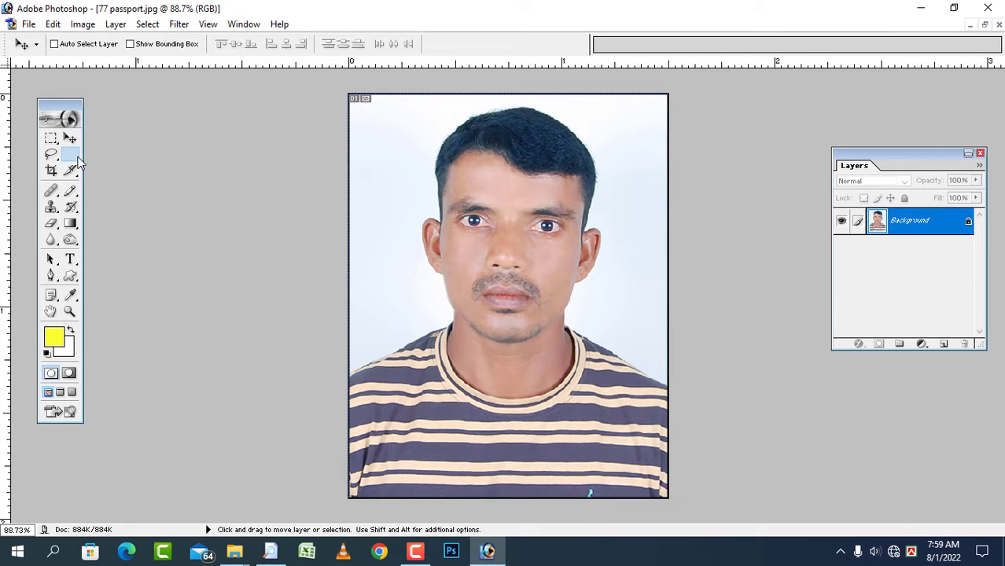
left_click(397, 162)
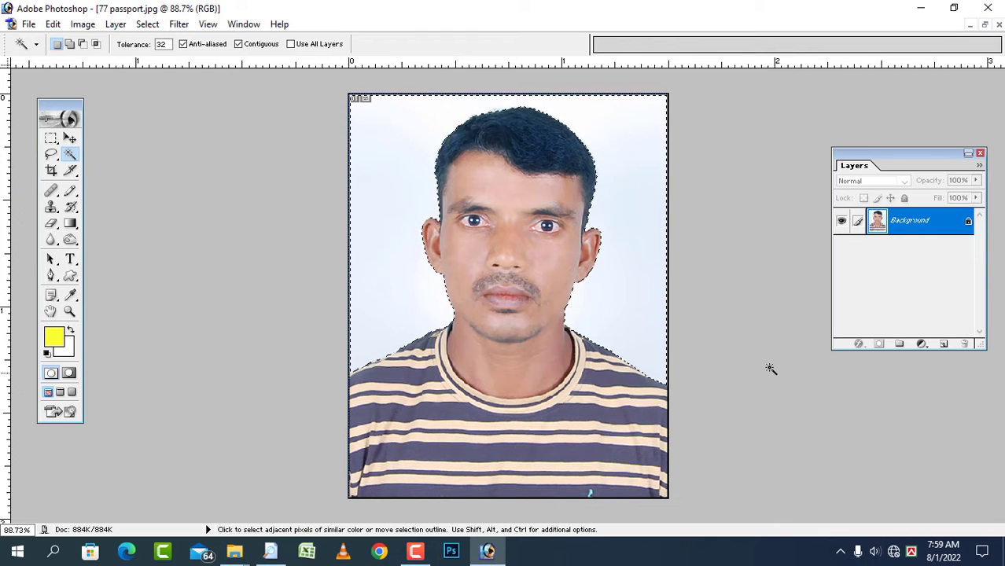
- Convert the locked Background into the editable layer Layer 0, delete the selected backdrop and deselect
double_click(967, 221)
left_click(604, 252)
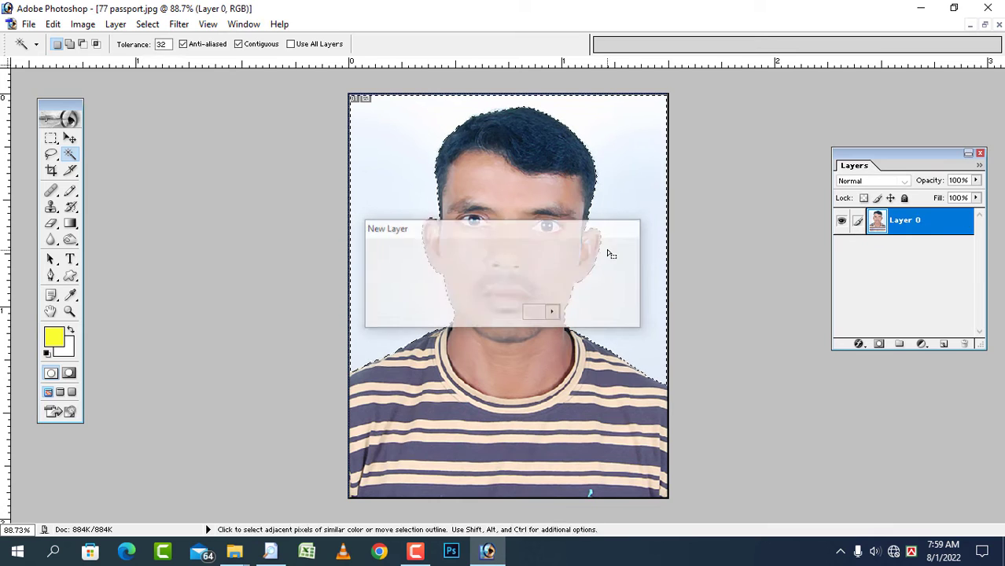
key("Delete")
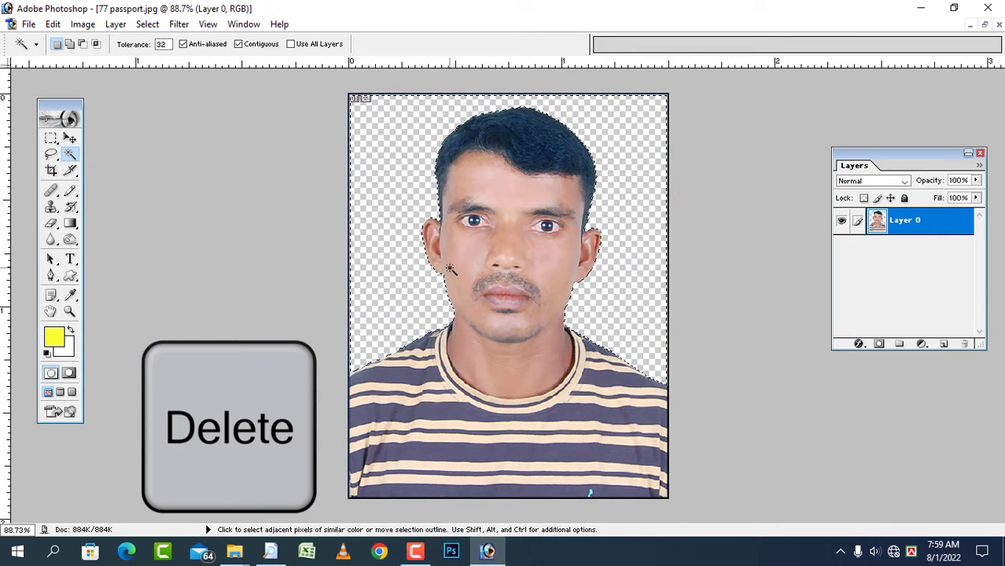
key("ctrl+d")
key("v")
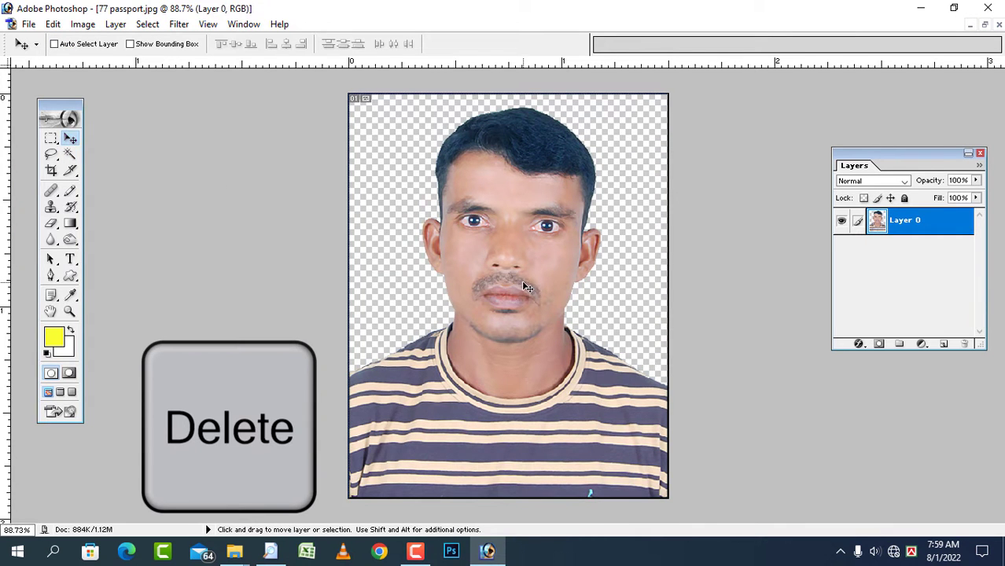
- Copy the beige suit with the dark tie from 001.psd into the passport photo as a new layer
left_click_drag(523, 279, 573, 282)
scroll(573, 282, "down", 2)
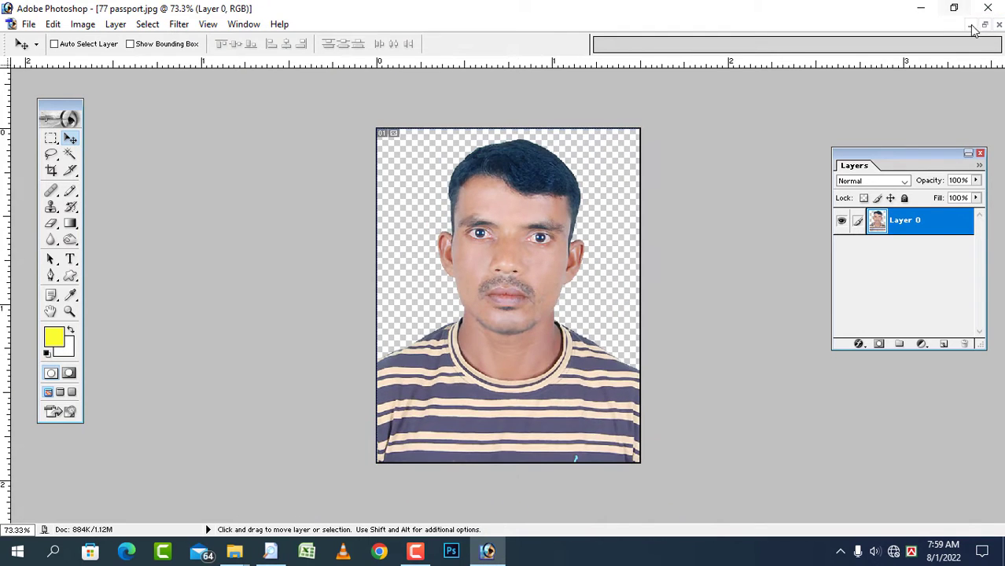
left_click(983, 25)
left_click_drag(630, 409, 287, 368)
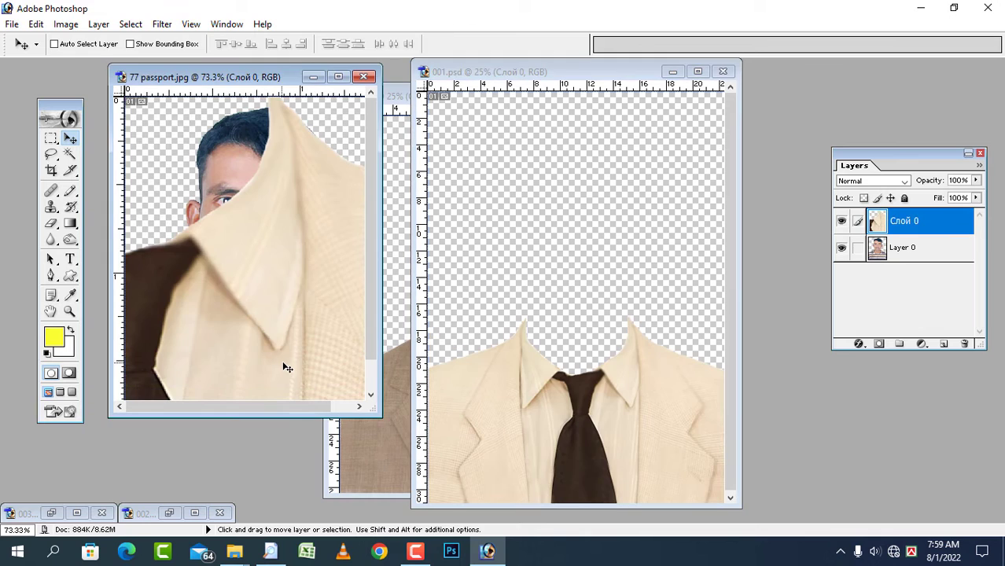
left_click(339, 76)
scroll(519, 200, "up", 2)
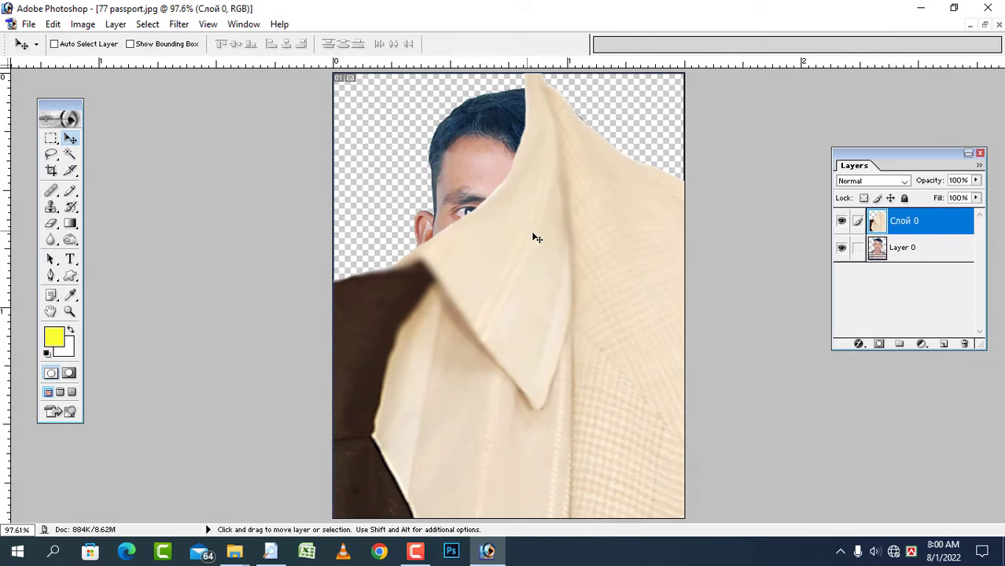
- Centre the suit layer over the man's shoulders and scale it proportionally to 30.9% with Free Transform
left_click_drag(537, 237, 627, 285)
scroll(626, 284, "down", 5)
left_click_drag(586, 330, 608, 297)
key("ctrl+t")
scroll(612, 299, "down", 6)
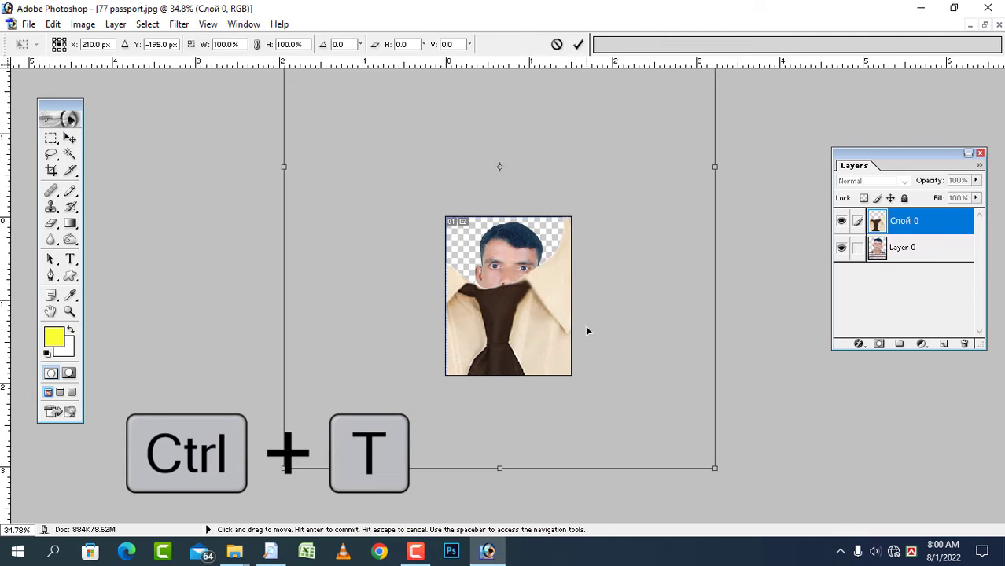
left_click_drag(661, 409, 540, 383)
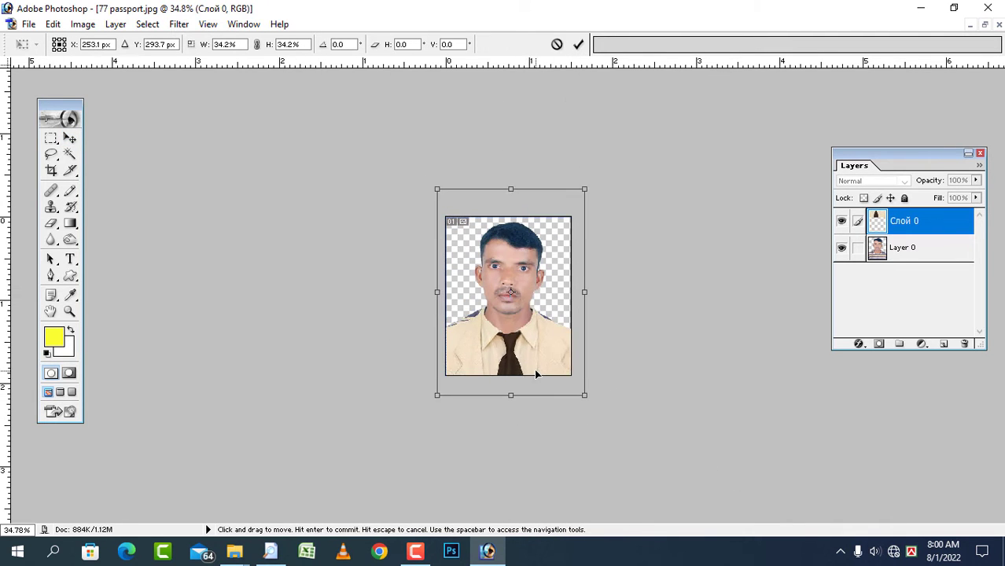
scroll(535, 373, "up", 3)
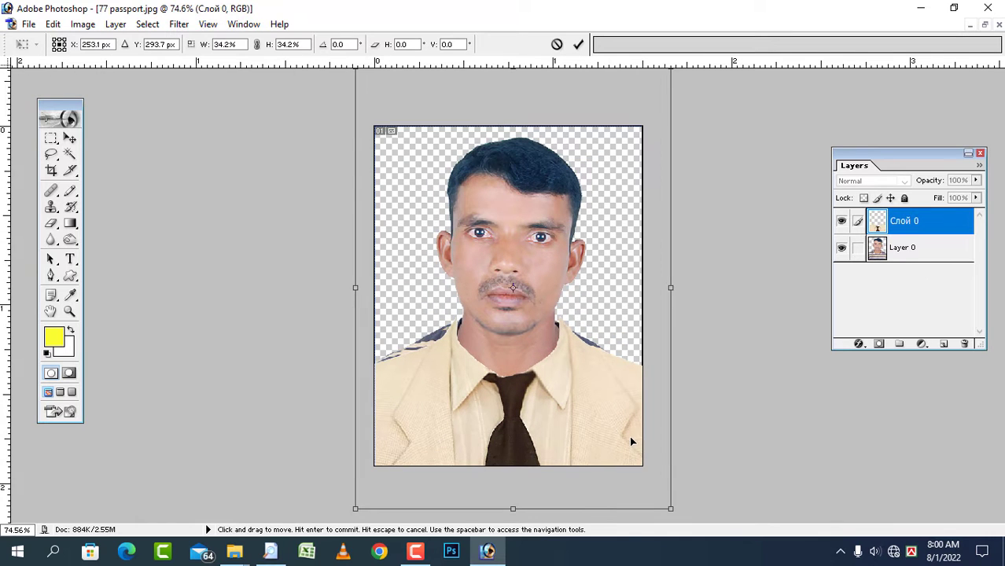
left_click_drag(671, 510, 654, 491)
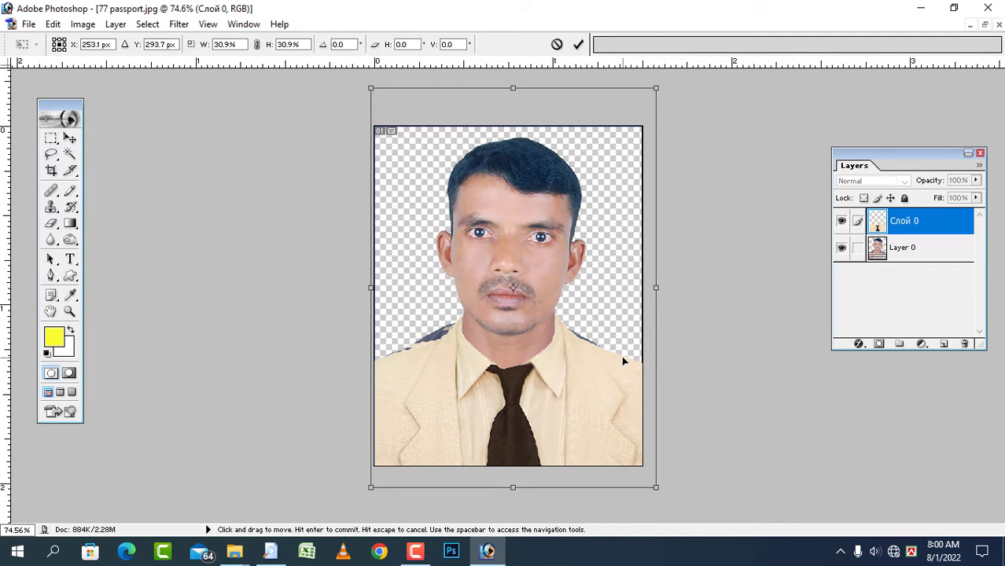
scroll(618, 365, "up", 3)
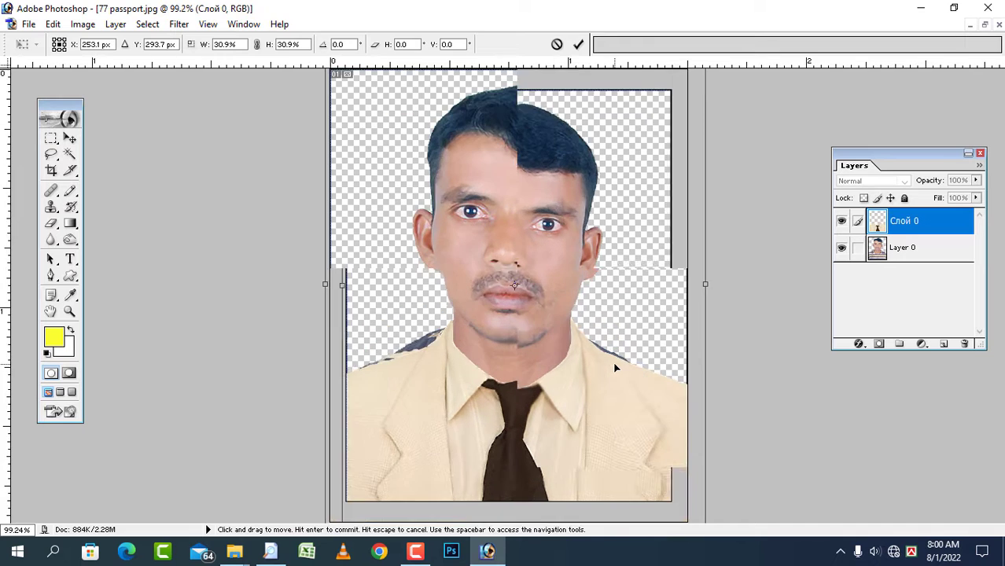
scroll(617, 366, "down", 2)
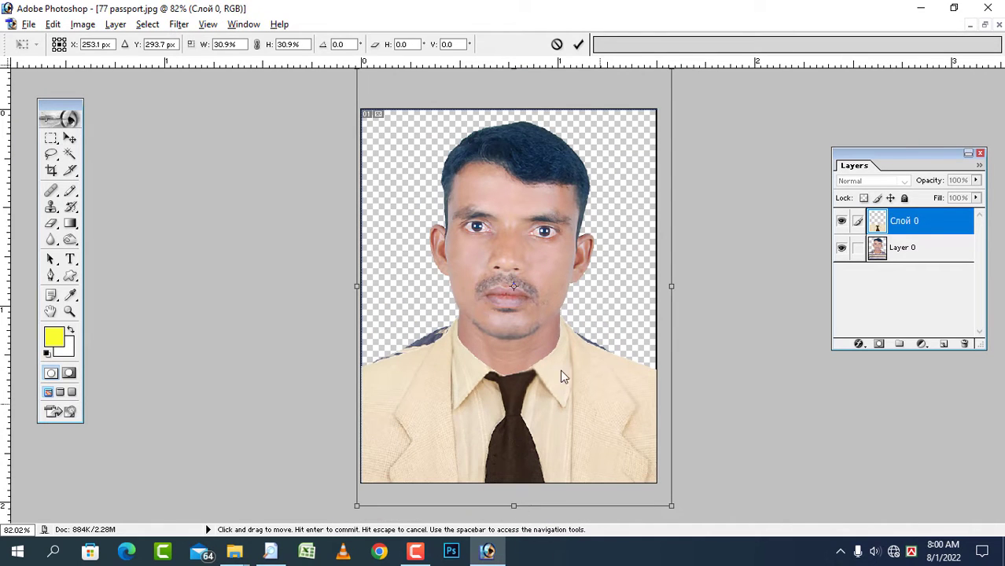
left_click(579, 45)
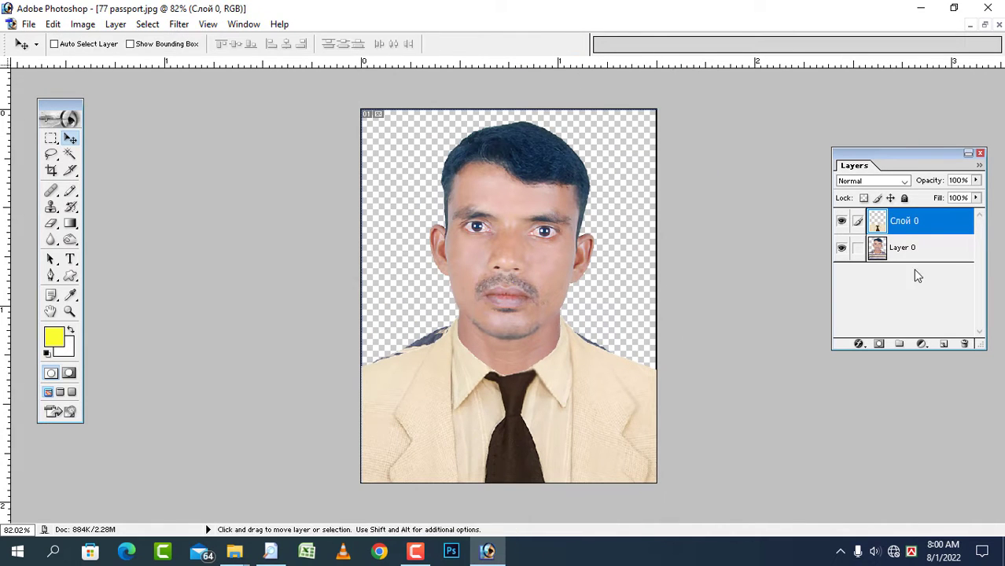
- Nudge Layer 0 upward so the man's head and neck sit properly above the suit collar, just inside the canvas top
left_click(901, 251)
key("Up")
key("Up")
key("Up")
key("Up")
key("Up")
key("Up")
key("Up")
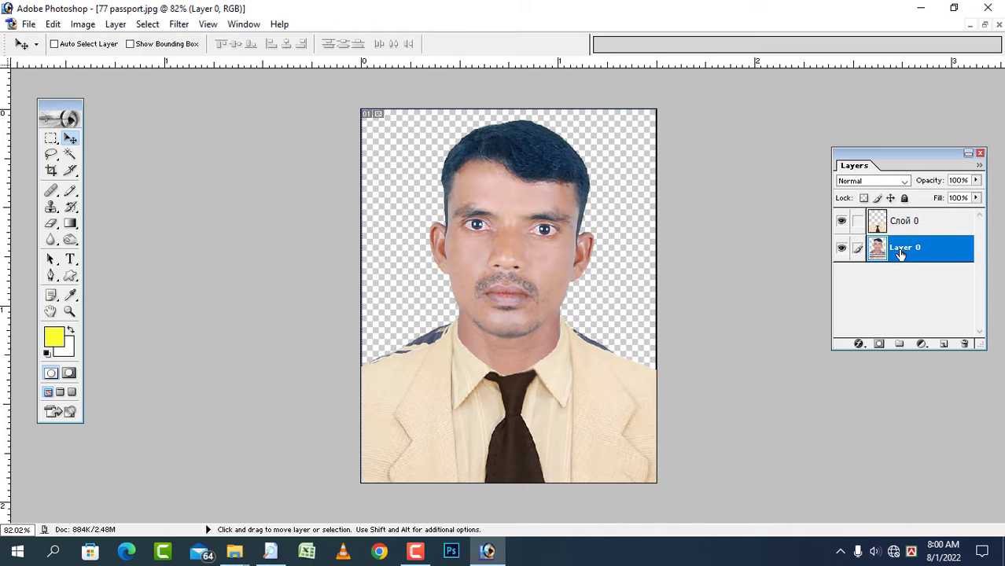
key("Up")
key("Up")
key("Up")
key("Up")
key("Up")
key("Up")
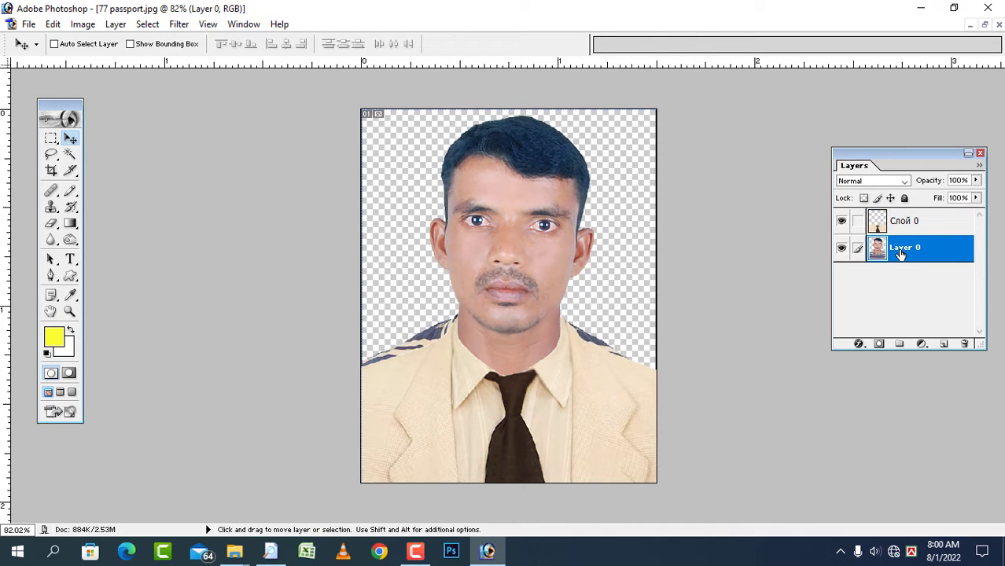
key("Up")
key("Up")
key("Up")
key("Up")
key("Up")
key("Up")
key("Up")
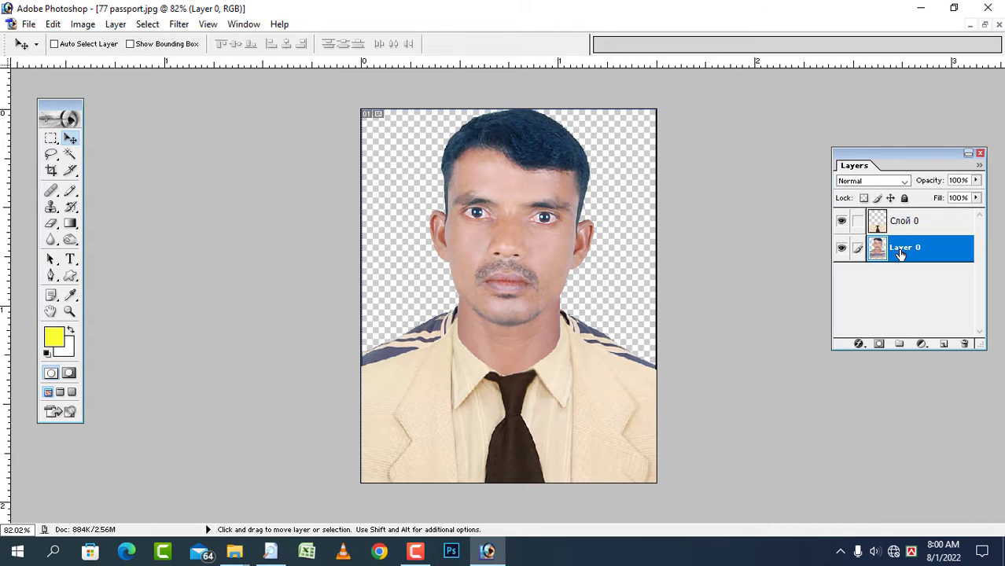
key("Down")
key("Down")
key("Down")
key("Down")
key("Down")
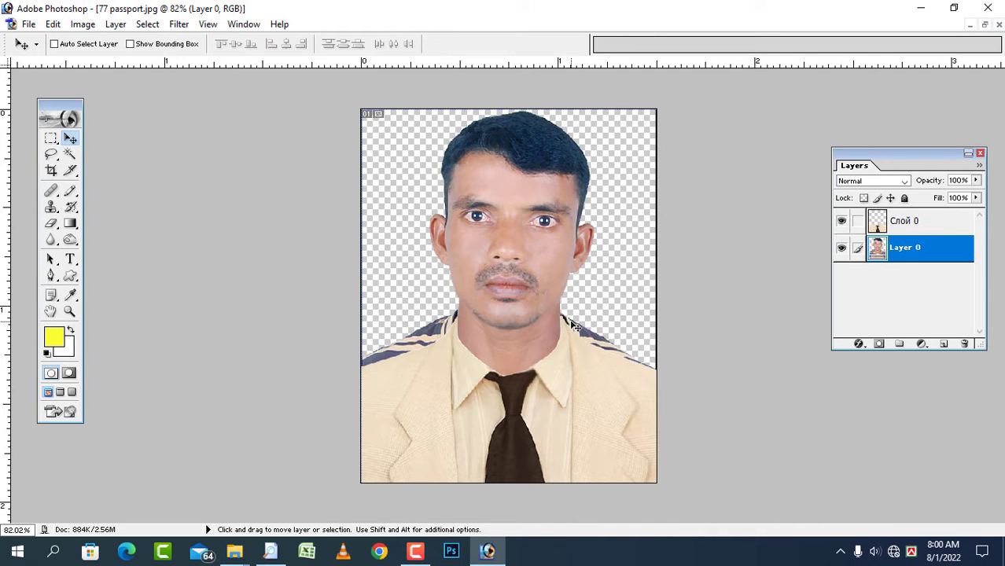
- Outline the striped shirt showing above the suit's shoulder on the image's left side with the Polygonal Lasso tool
scroll(572, 322, "up", 6)
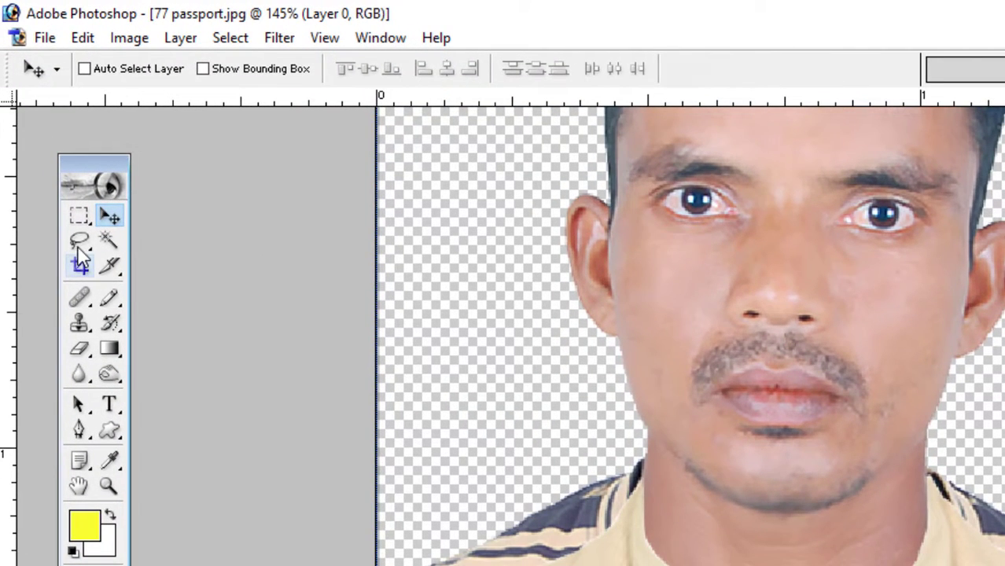
right_click(52, 155)
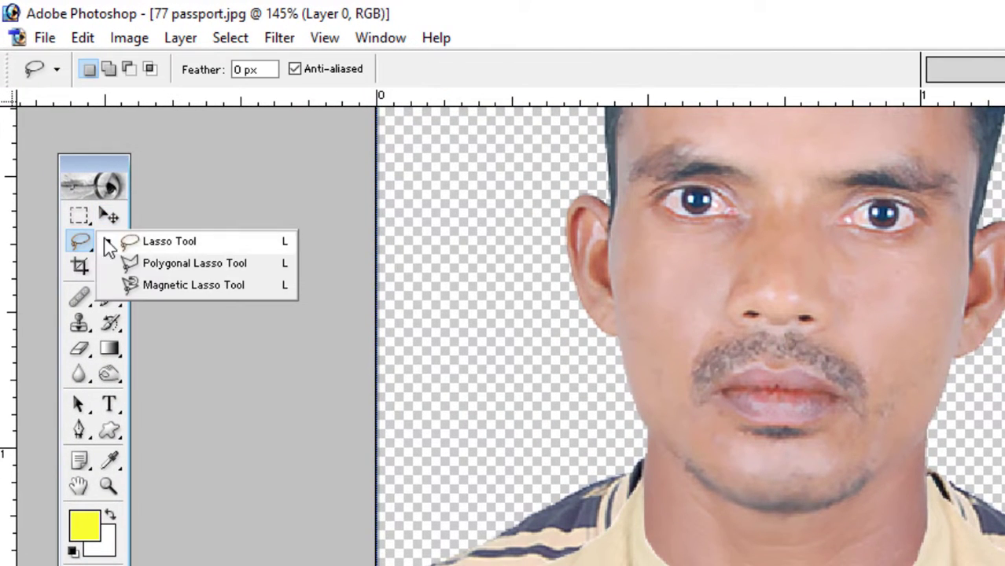
left_click(161, 265)
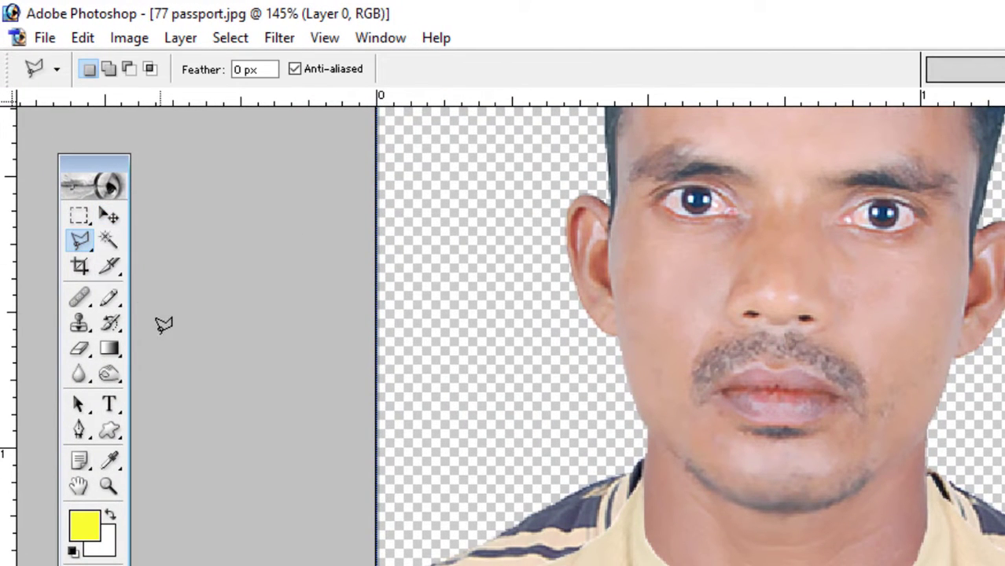
right_click(89, 253)
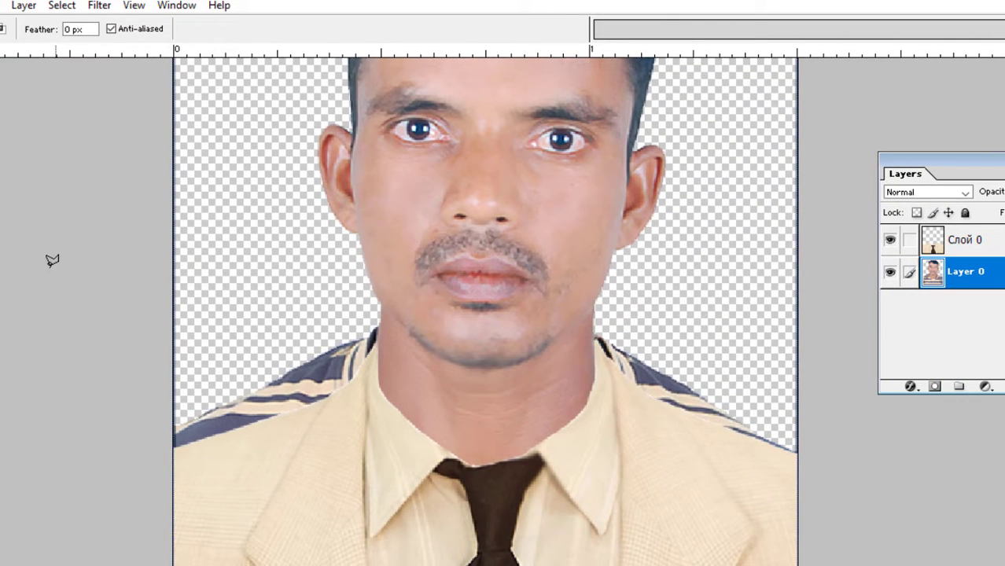
left_click(56, 250)
left_click(113, 525)
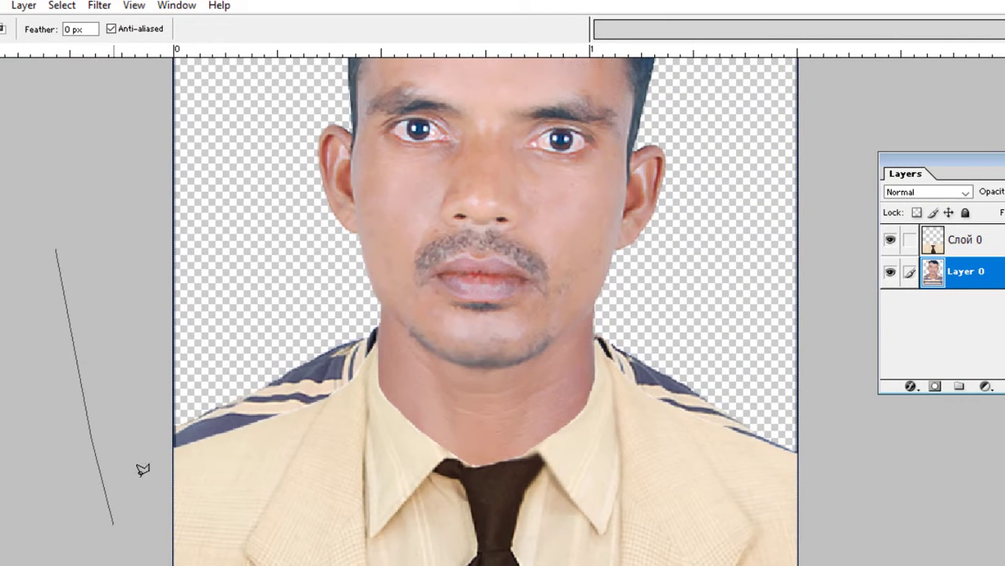
left_click(173, 452)
left_click(377, 321)
left_click(269, 283)
double_click(50, 304)
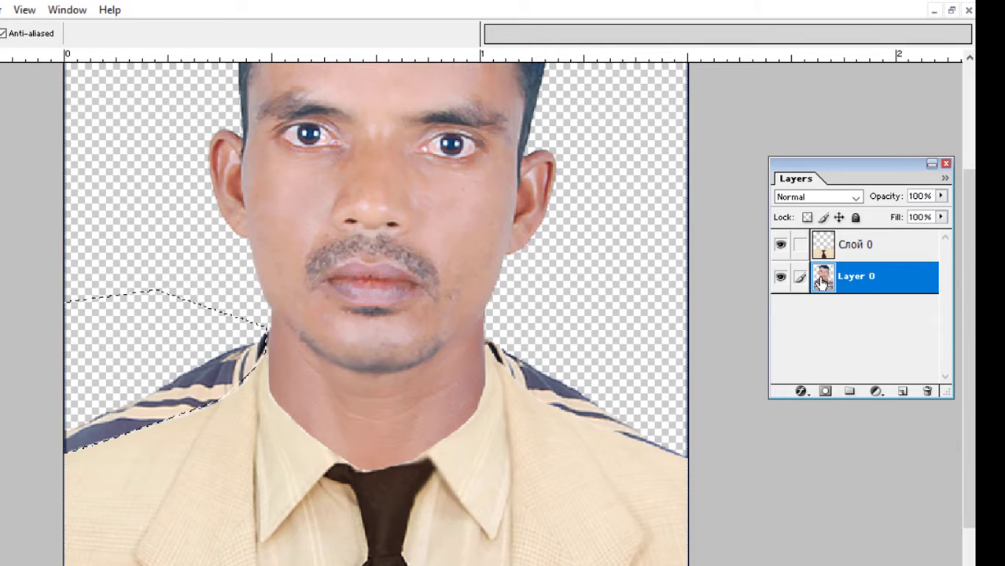
- Delete the selected striped shirt area from Layer 0
left_click(868, 253)
left_click(870, 277)
left_click(850, 252)
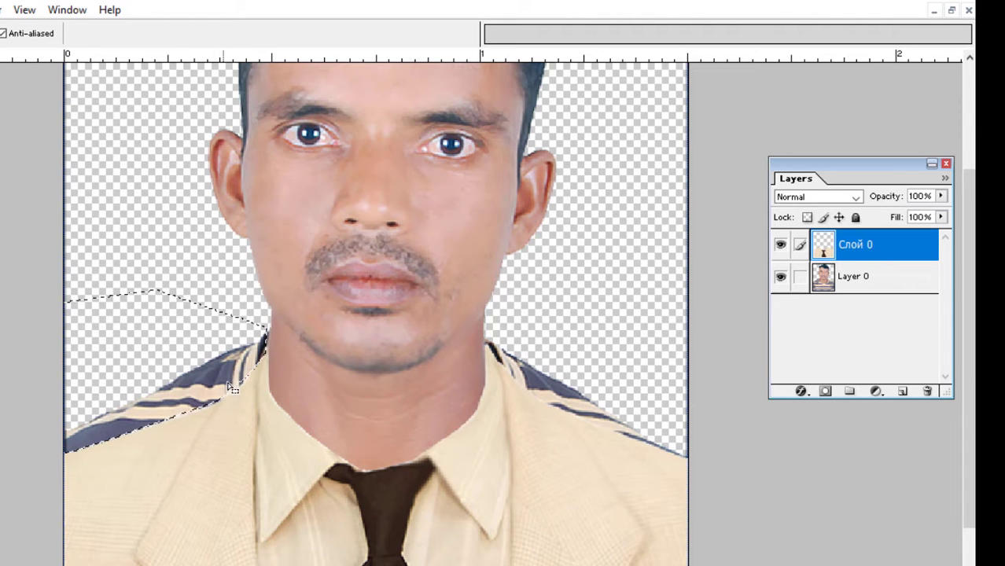
left_click(868, 283)
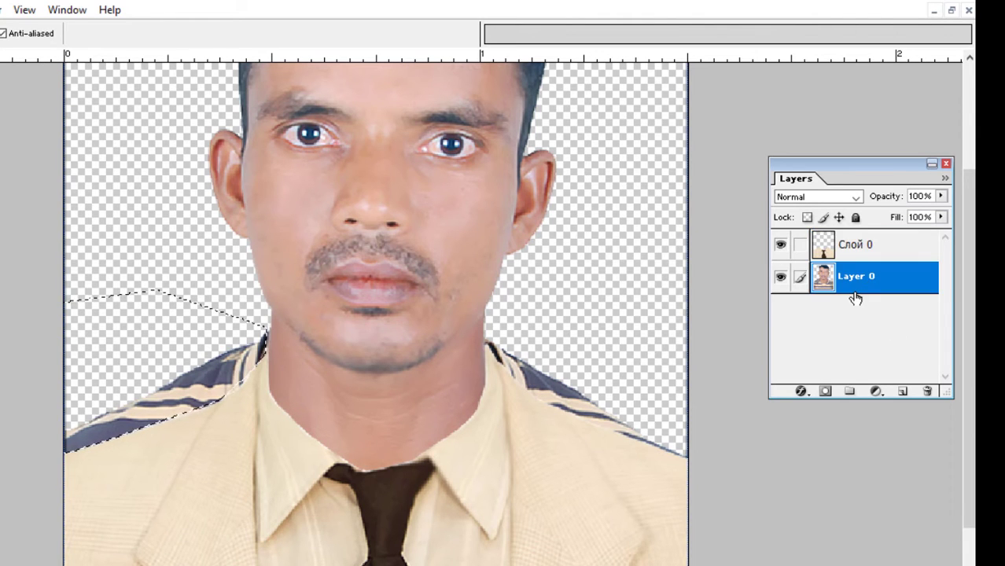
key("Delete")
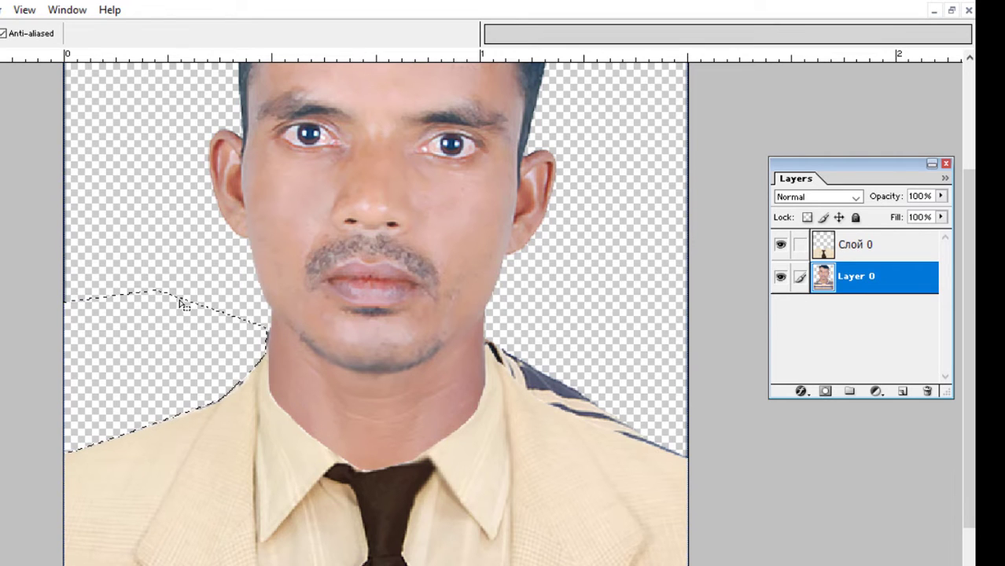
- Outline the striped shirt above the suit's shoulder on the image's right side with the Polygonal Lasso and delete it from Layer 0
key("ctrl+d")
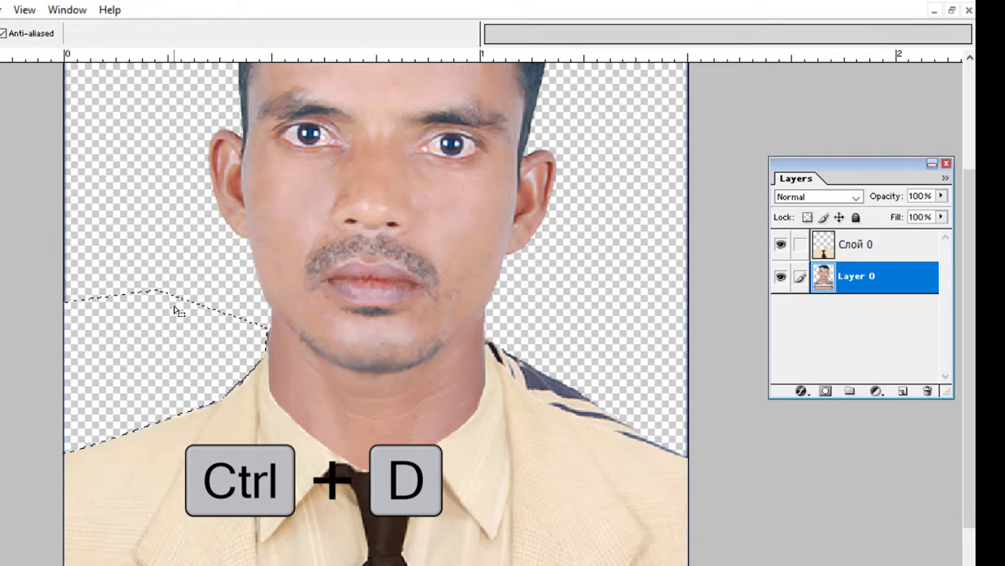
scroll(785, 144, "down", 3)
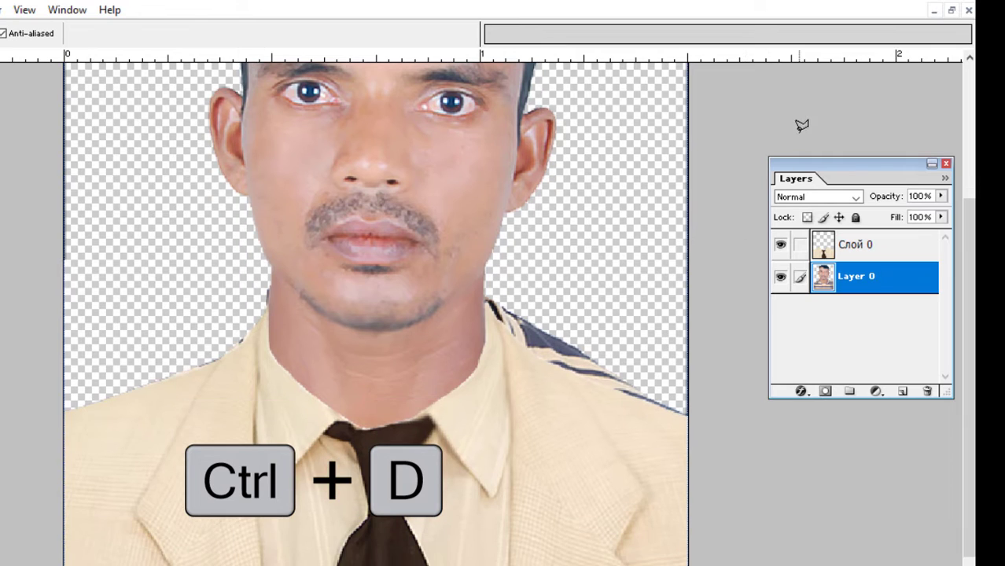
left_click(764, 133)
left_click(741, 445)
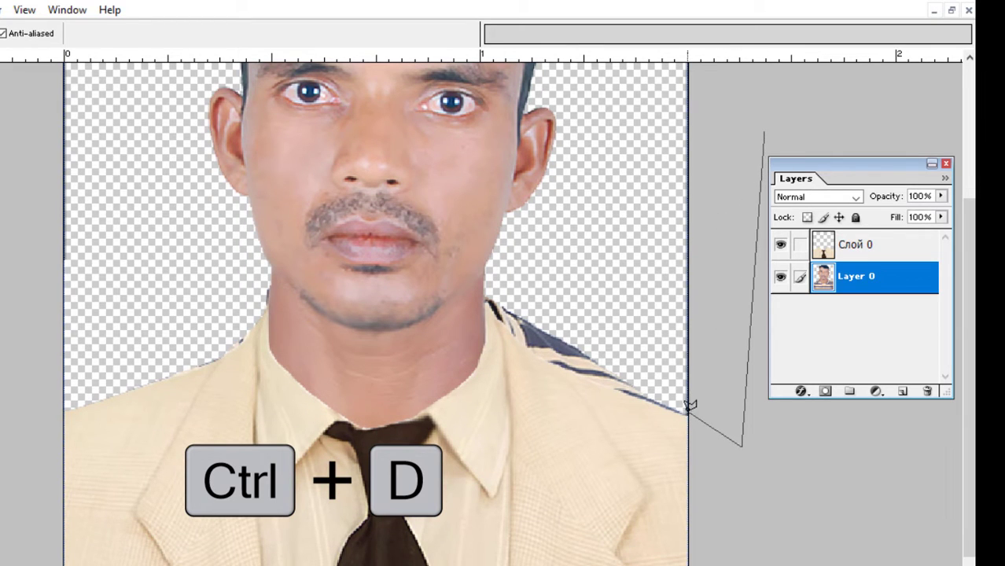
left_click(576, 373)
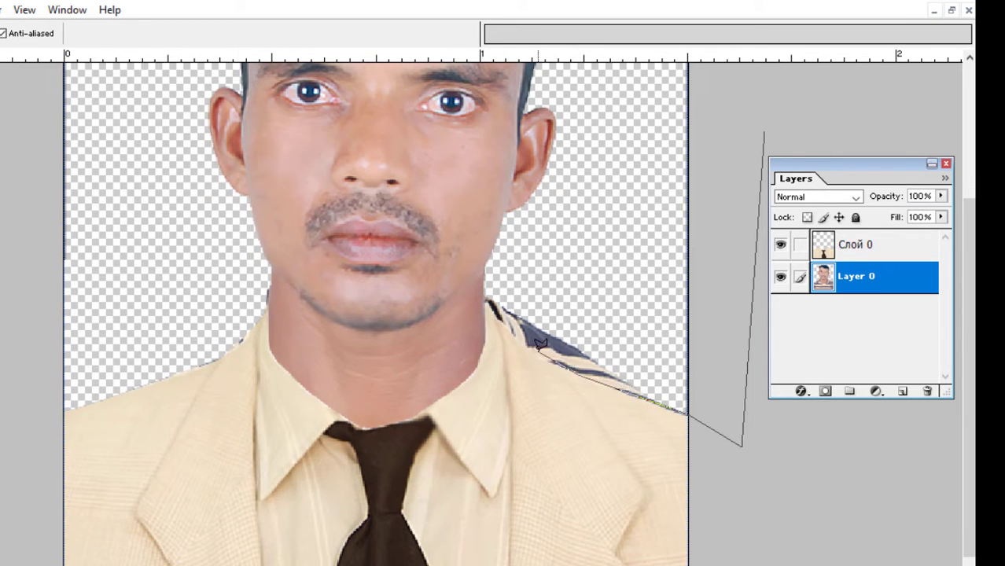
left_click(488, 285)
left_click(767, 126)
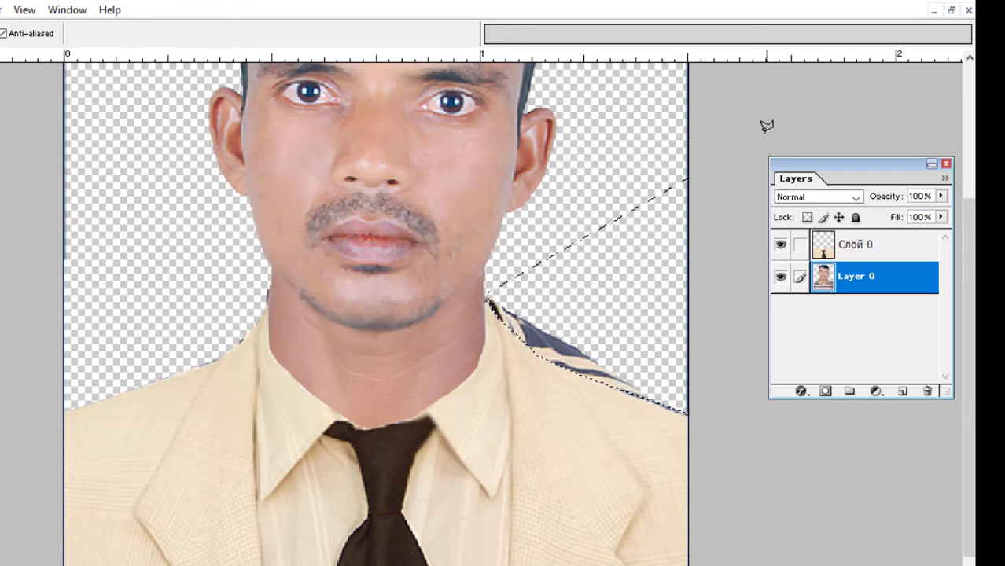
key("Delete")
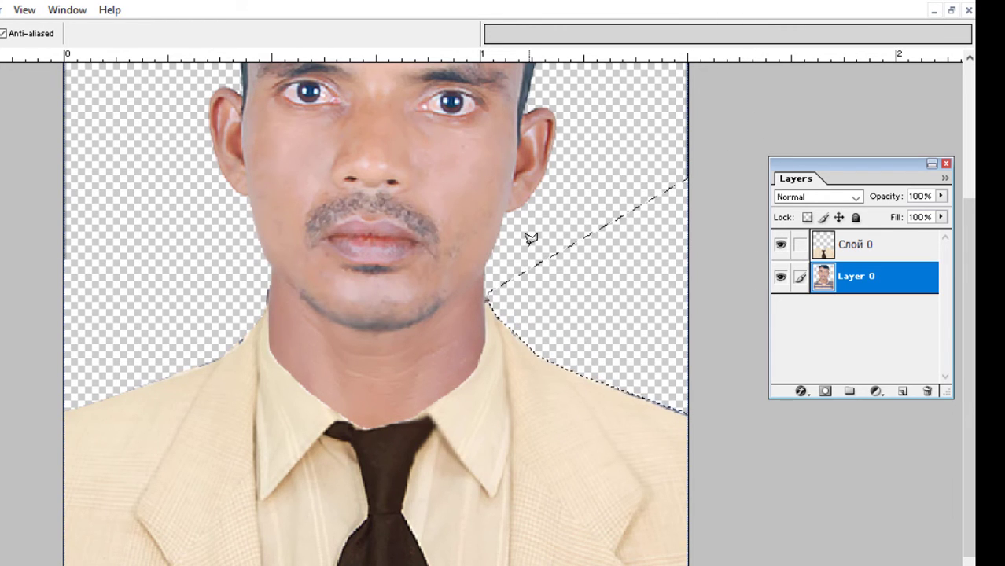
key("ctrl+d")
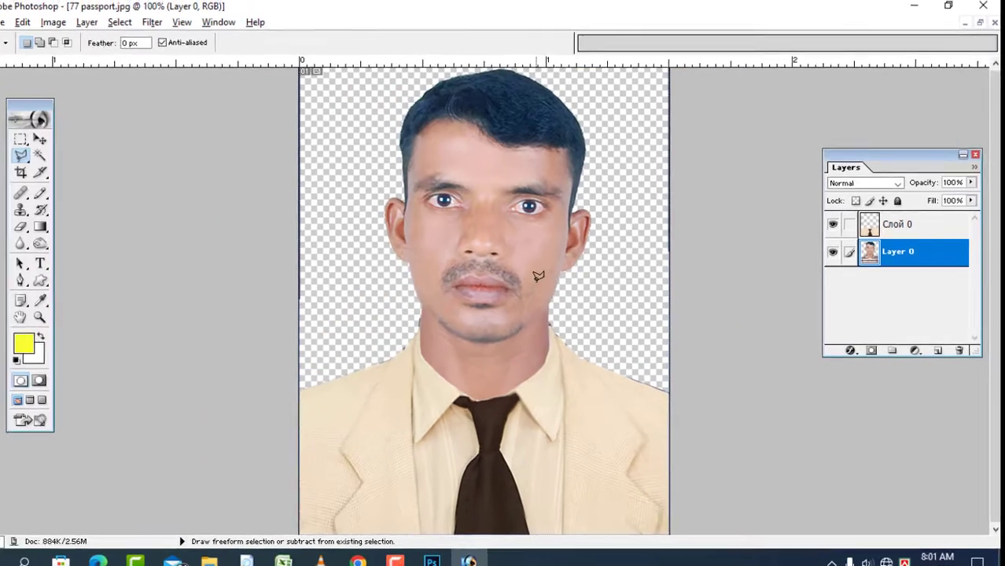
- Merge the visible layers and select the transparent area around the man with the Magic Wand
key("ctrl+0")
scroll(667, 252, "down", 1)
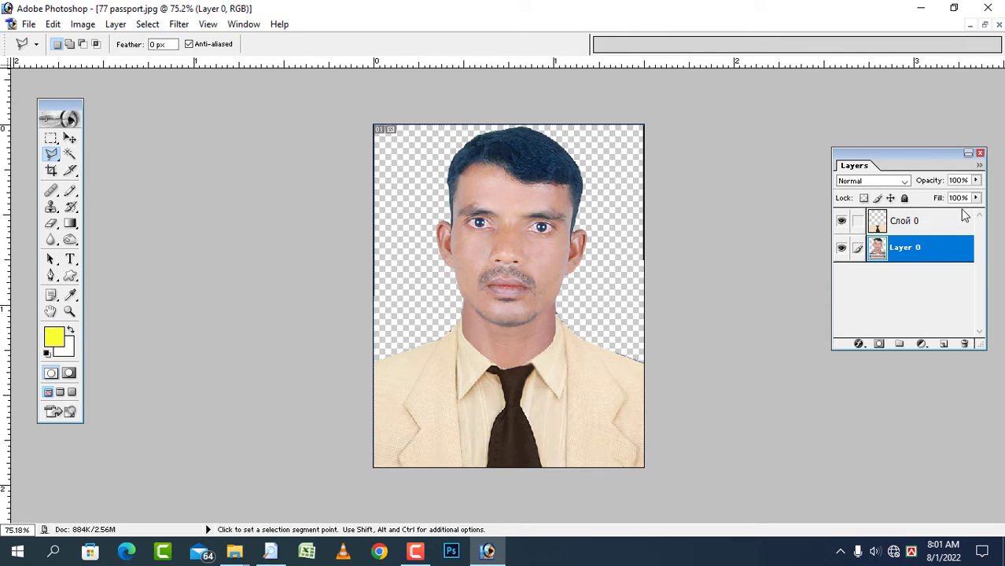
key("ctrl+shift+e")
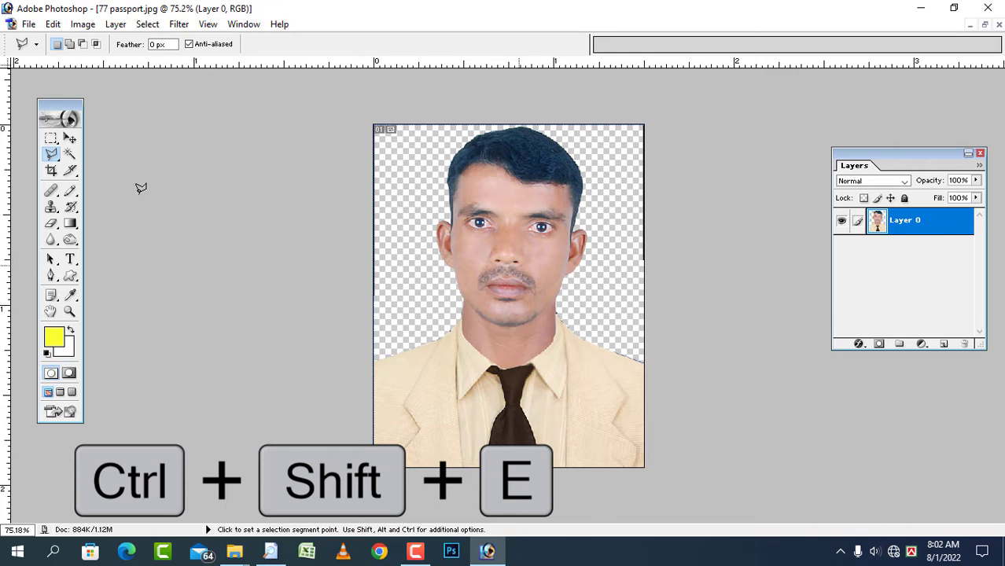
left_click(70, 157)
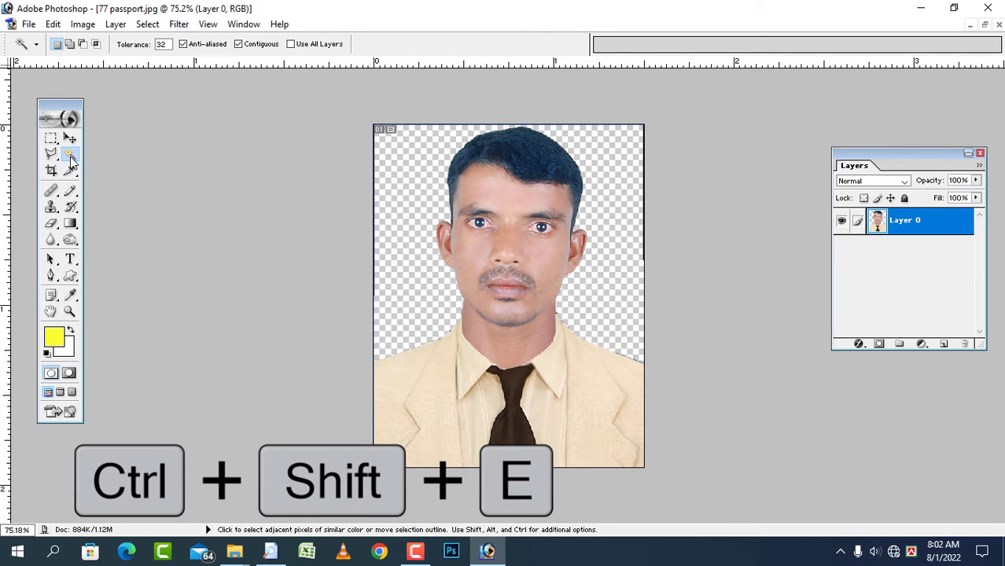
left_click(399, 166)
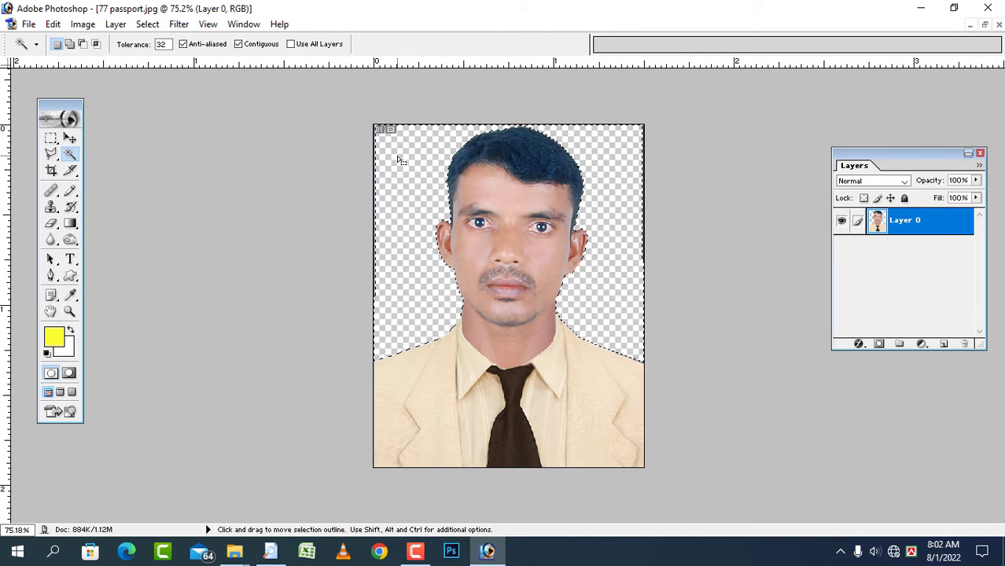
- Set the background colour to bright blue 00BAFF and fill the selected backdrop area with it
left_click(66, 348)
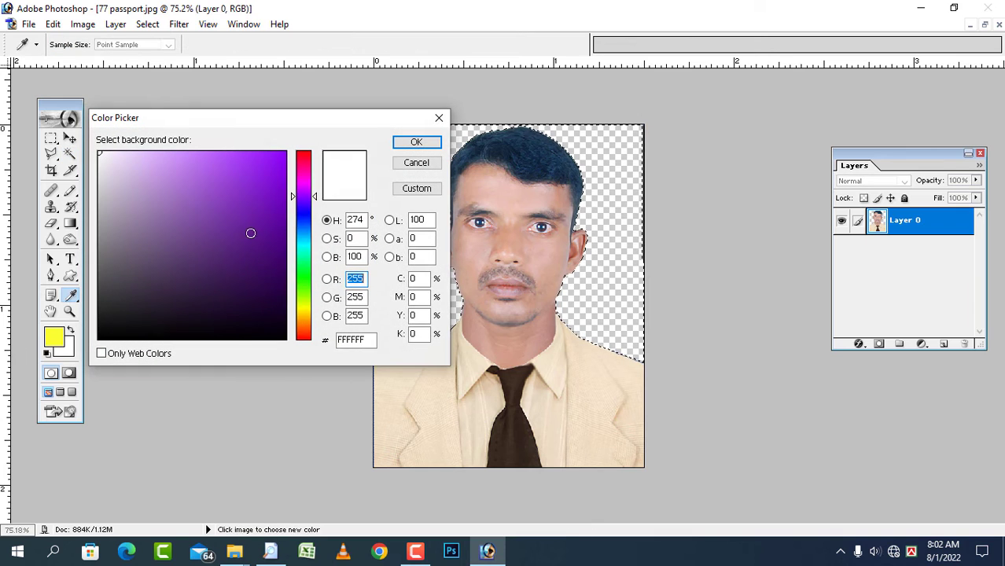
left_click_drag(301, 213, 305, 246)
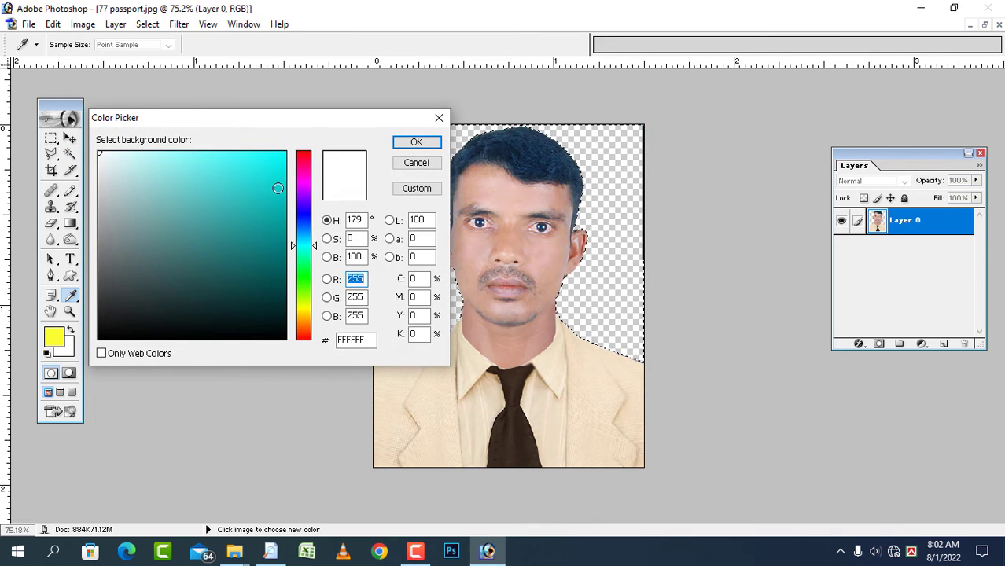
left_click(284, 152)
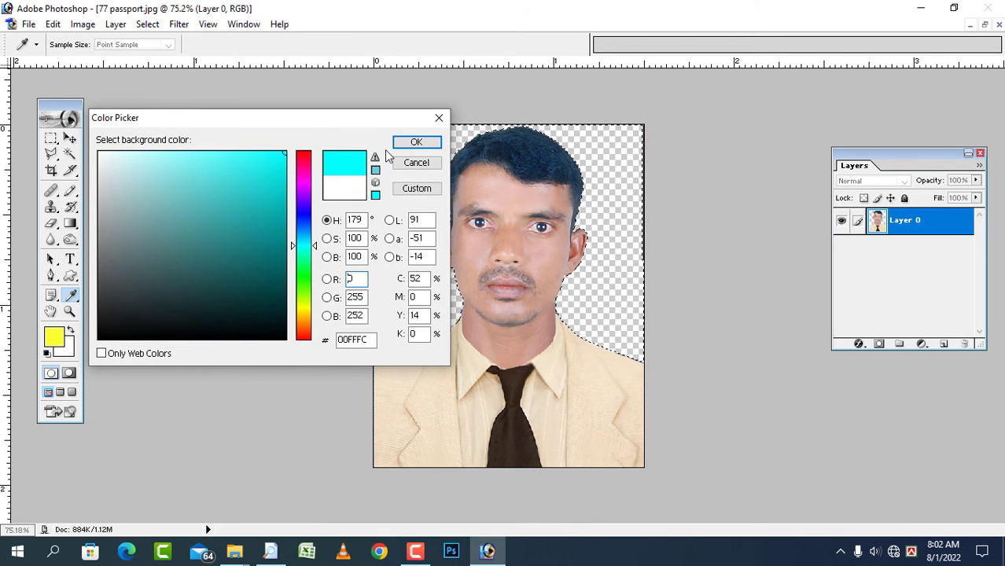
mouse_move(306, 247)
left_mouse_down()
mouse_move(301, 316)
mouse_move(302, 236)
left_mouse_up()
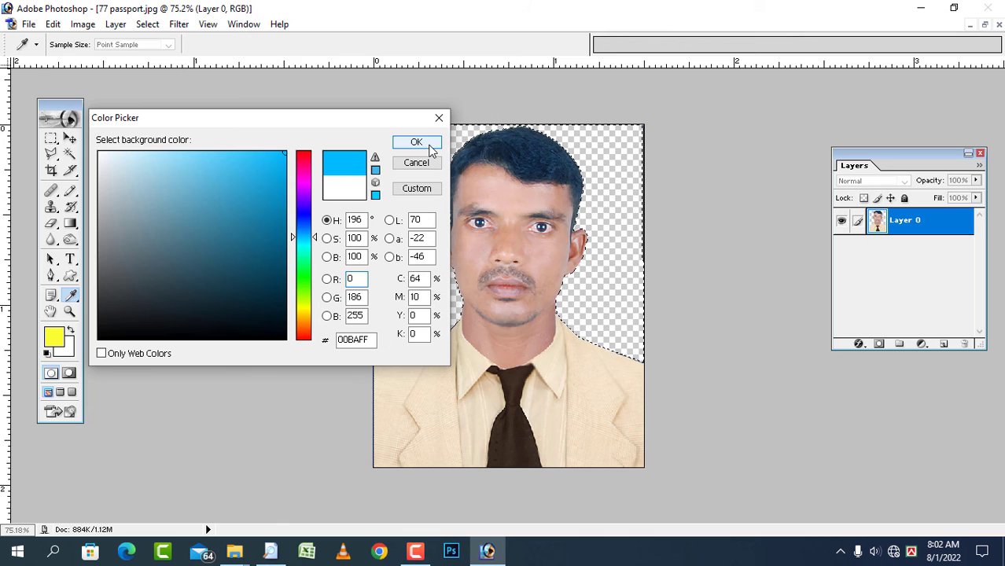
left_click(416, 142)
key("w")
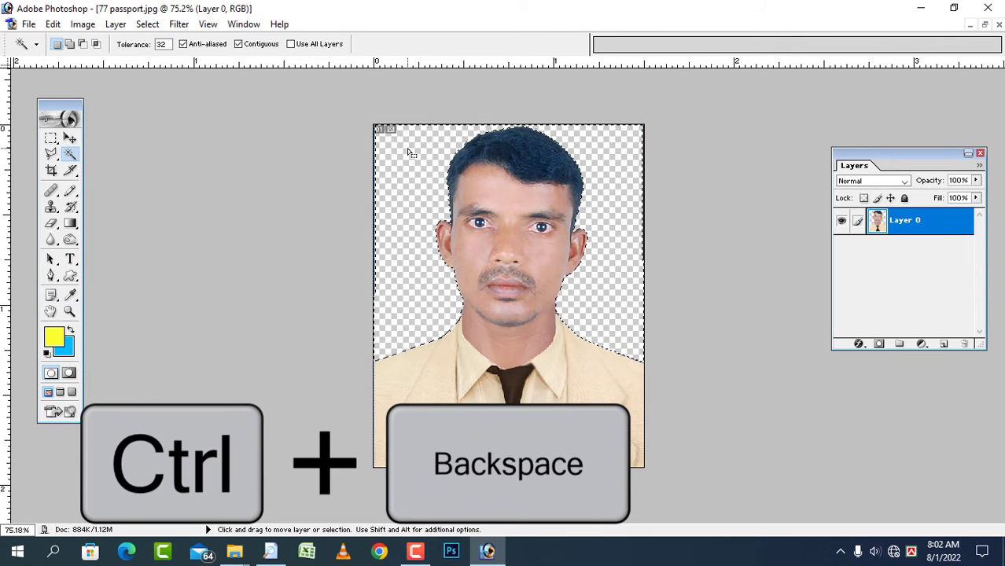
key("ctrl+BackSpace")
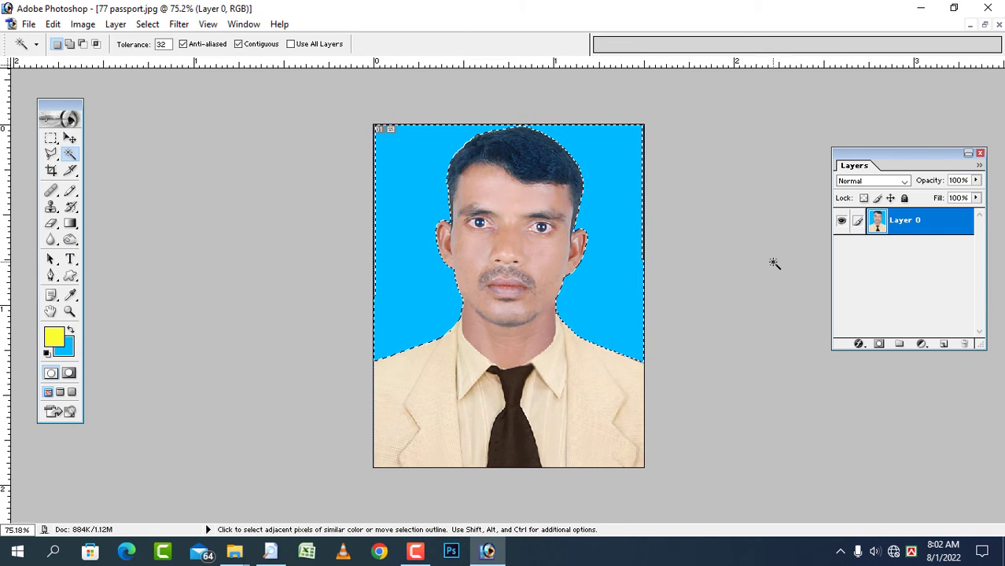
- Add a Gradient fill layer over the selected backdrop and change the starting colour stop of its Color to Transparent gradient to white
left_click(922, 343)
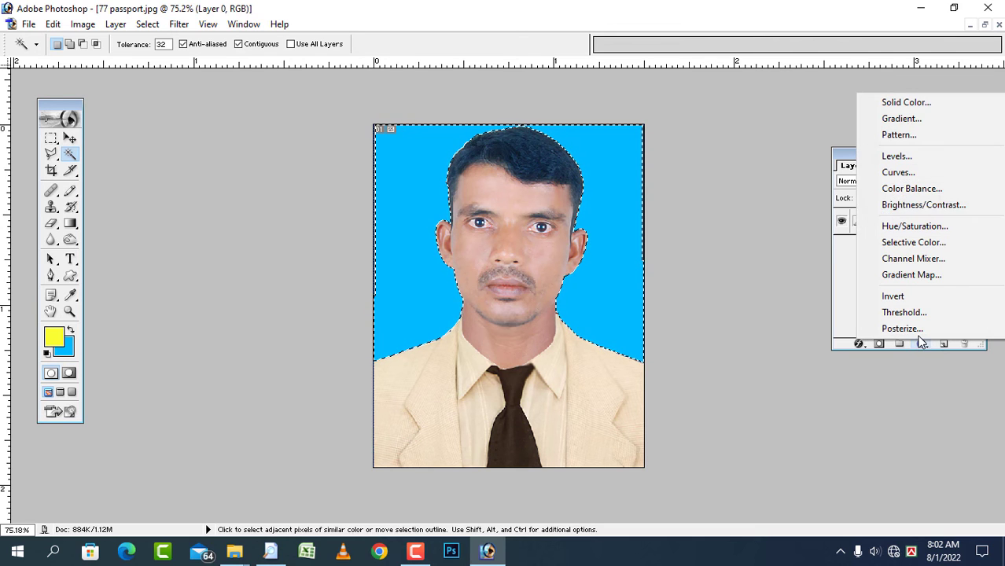
left_click(912, 120)
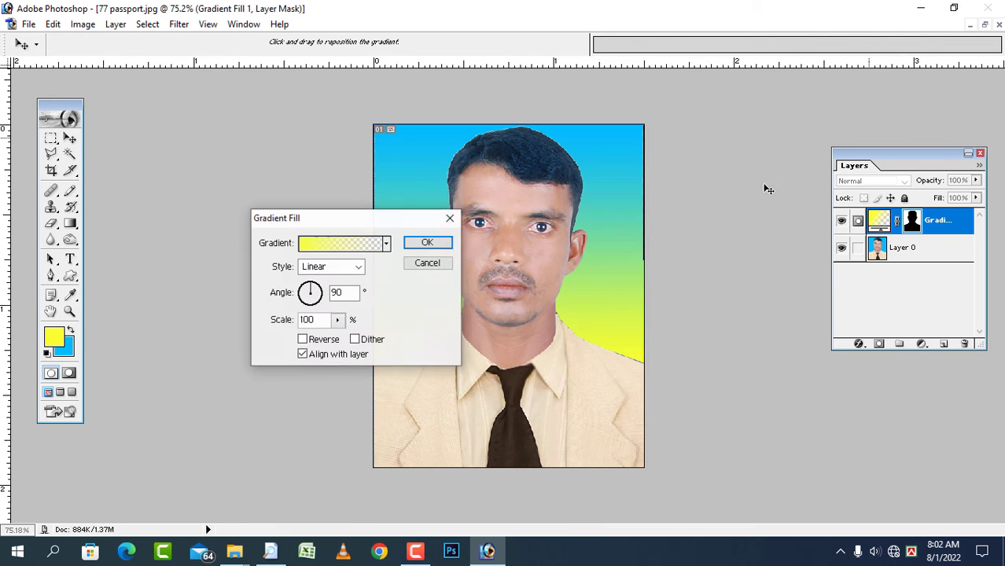
left_click(339, 243)
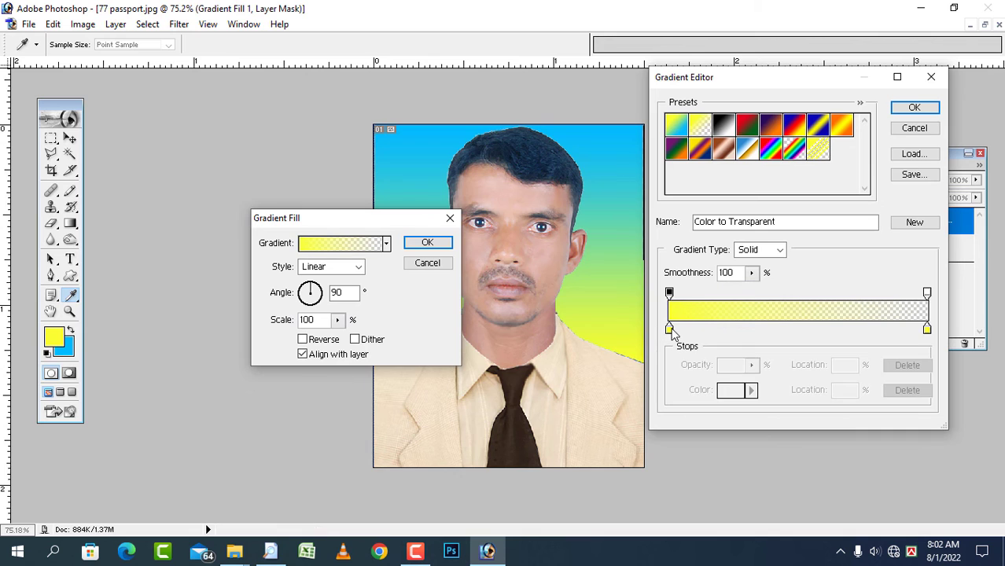
left_click(670, 329)
left_click(731, 390)
left_click_drag(183, 170, 100, 153)
left_click(416, 142)
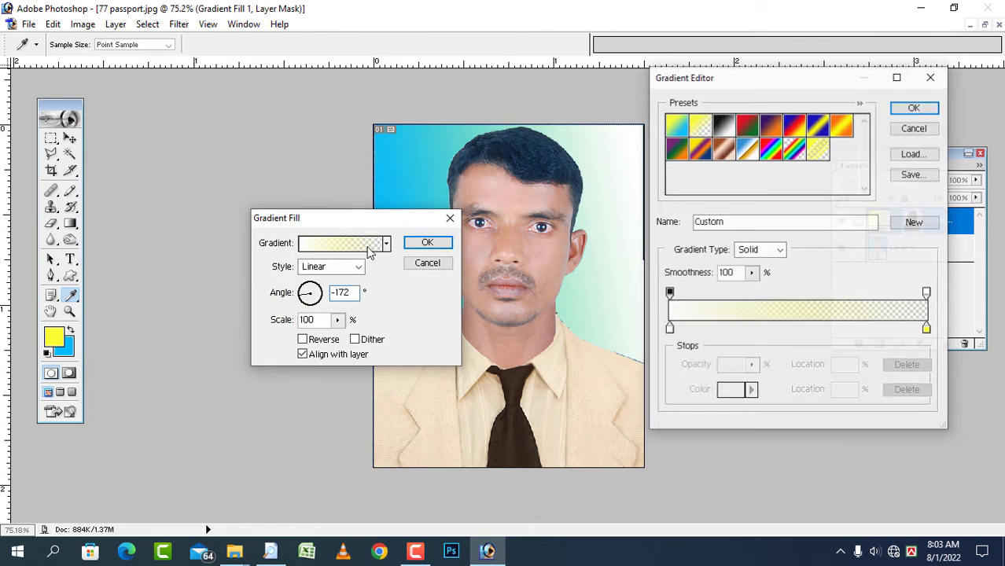
- Set the gradient's end colour stop at location 100% to off-white FAFAF5 and accept the edited gradient
left_click(928, 329)
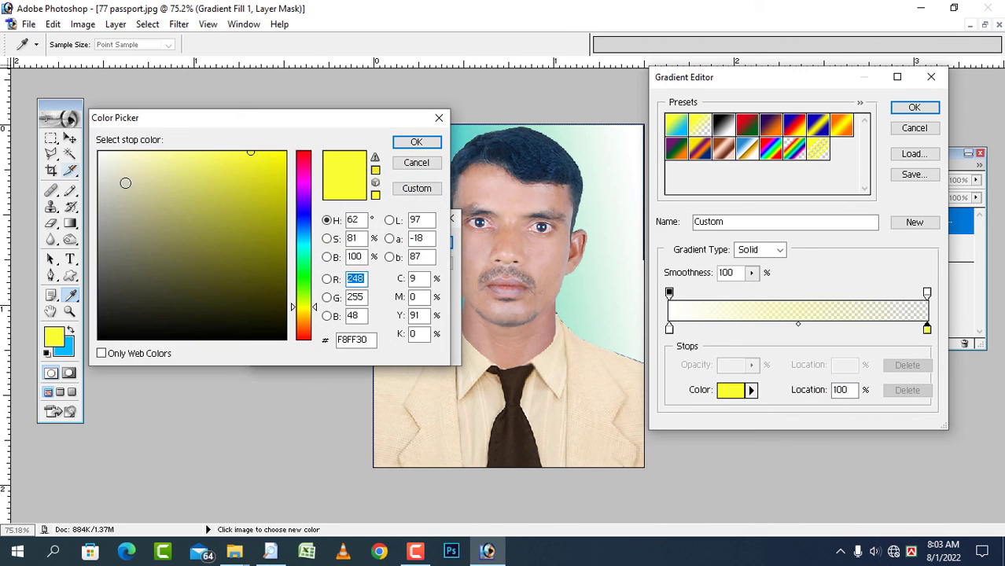
left_click(118, 170)
left_click(101, 155)
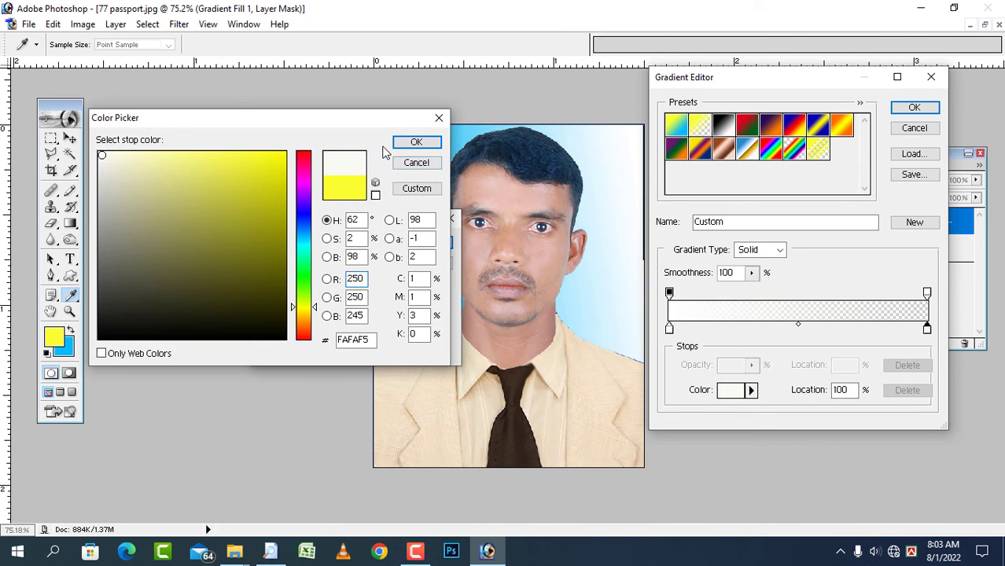
left_click(416, 142)
left_click(912, 107)
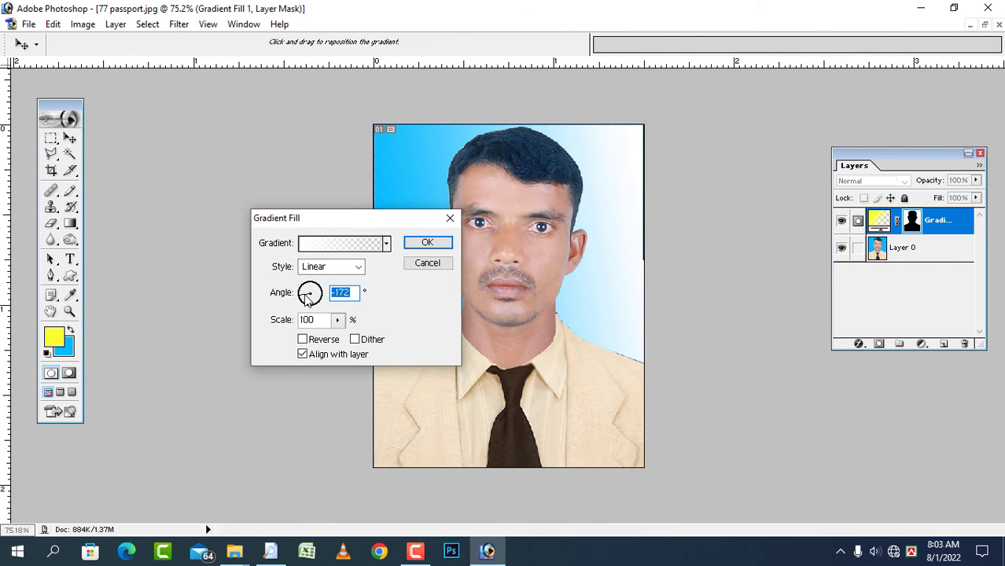
- Set the gradient fill's angle to 146°, apply it and merge the visible layers into one
left_click_drag(308, 300, 306, 293)
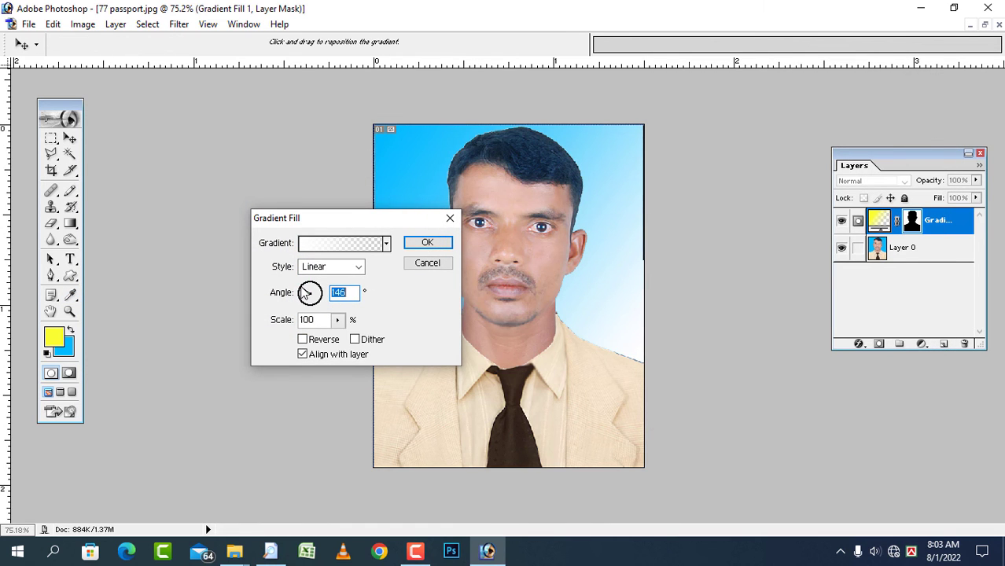
left_click(431, 242)
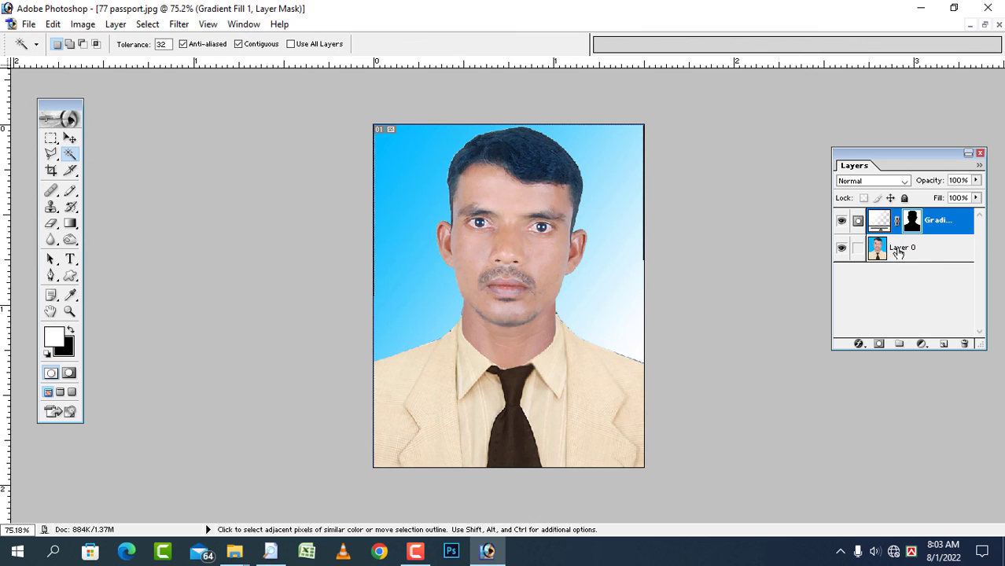
key("ctrl+shift+e")
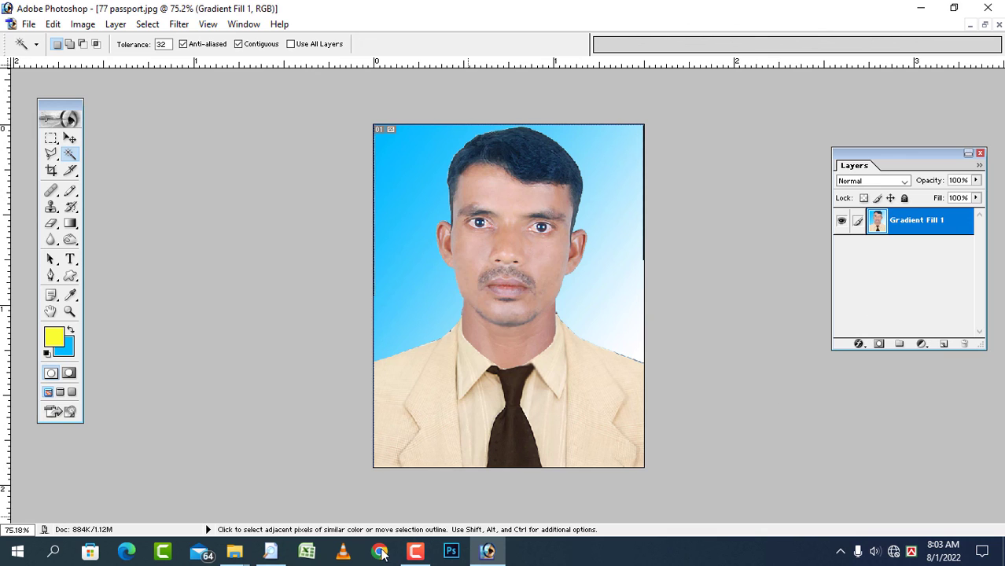
scroll(492, 427, "down", 2)
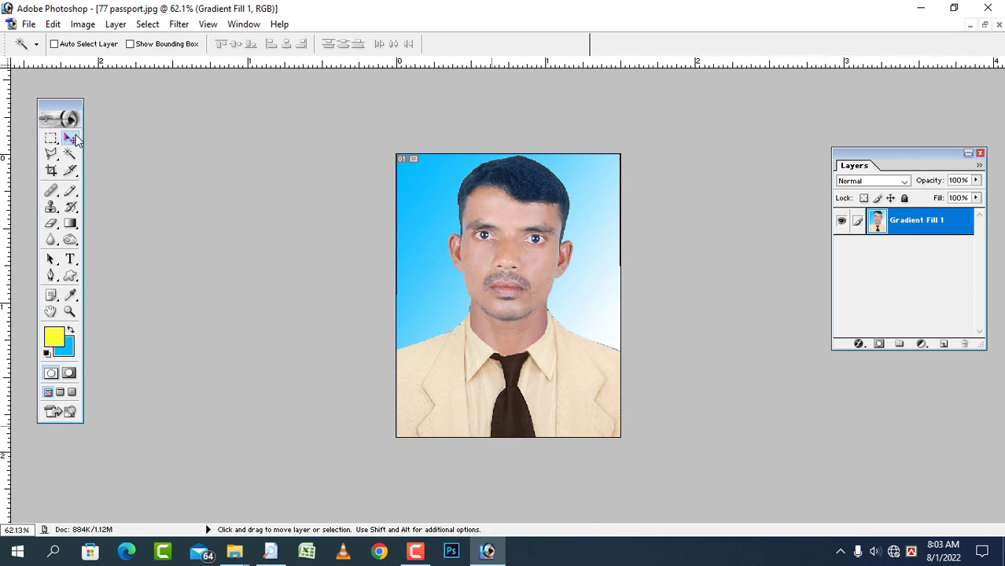